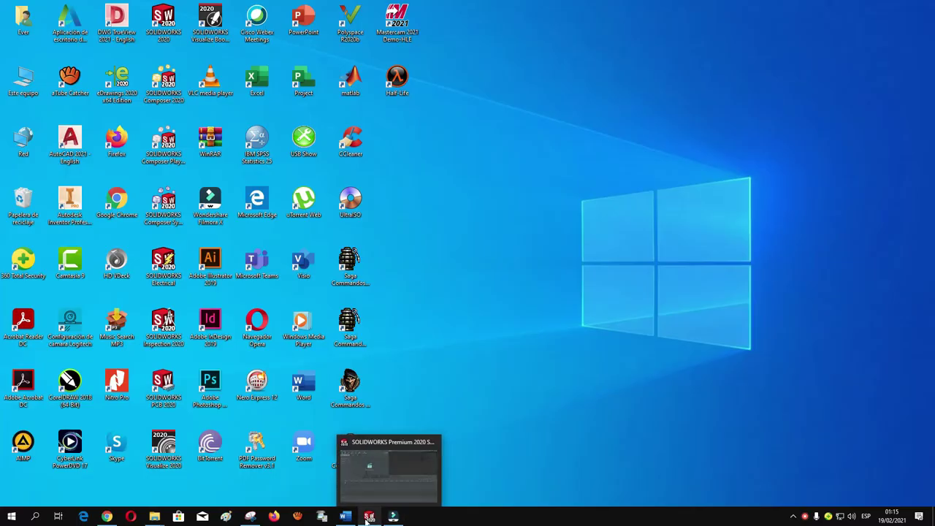
# Switch from Filmora to the SOLIDWORKS 2020 start screen from the taskbar
pyautogui.click(366, 519)
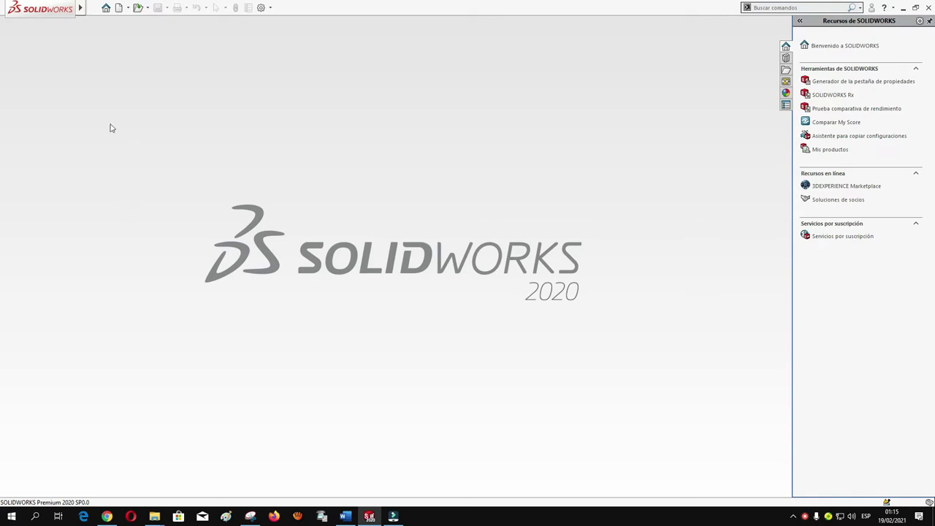
# Create a new part document (Pieza10) and select the Alzado plane
pyautogui.click(95, 9)
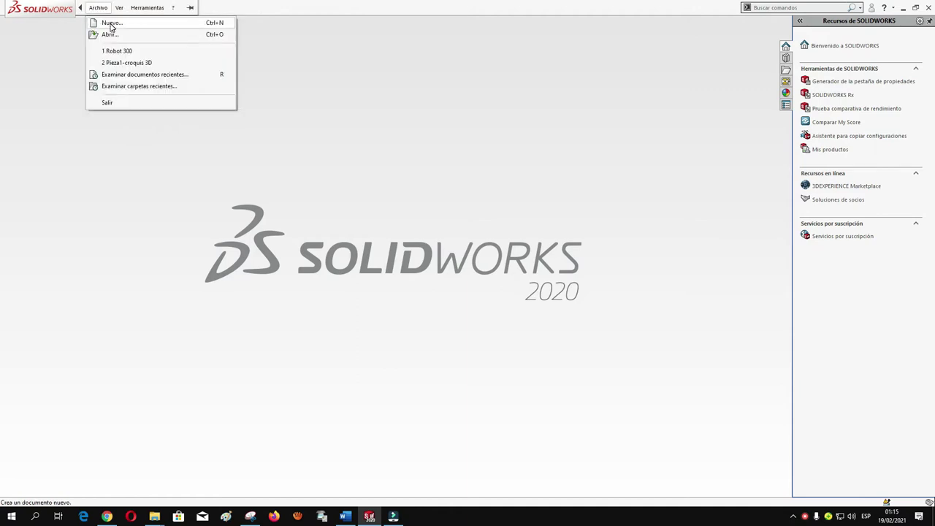
pyautogui.click(111, 23)
pyautogui.click(231, 247)
pyautogui.click(387, 377)
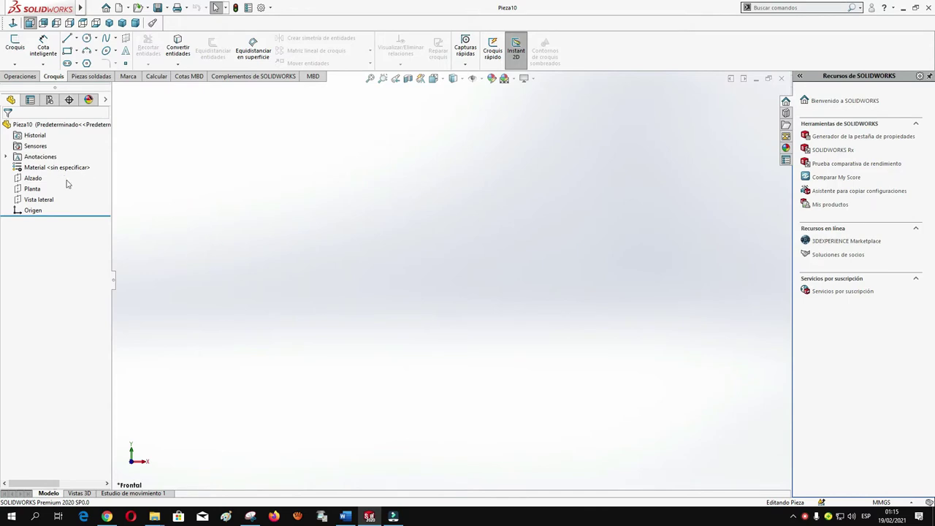
pyautogui.click(33, 179)
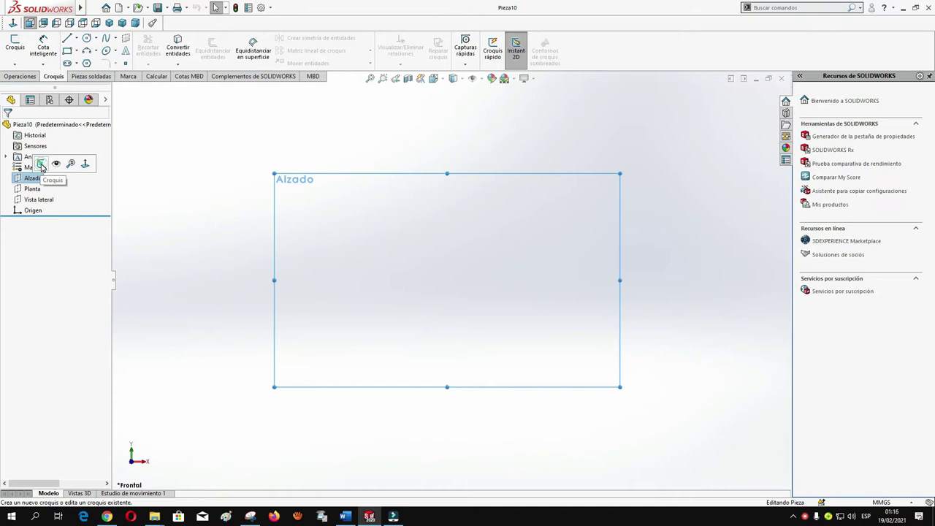
# On Alzado, sketch an outer circle and a smaller inner circle, both centred on the origin
pyautogui.click(42, 164)
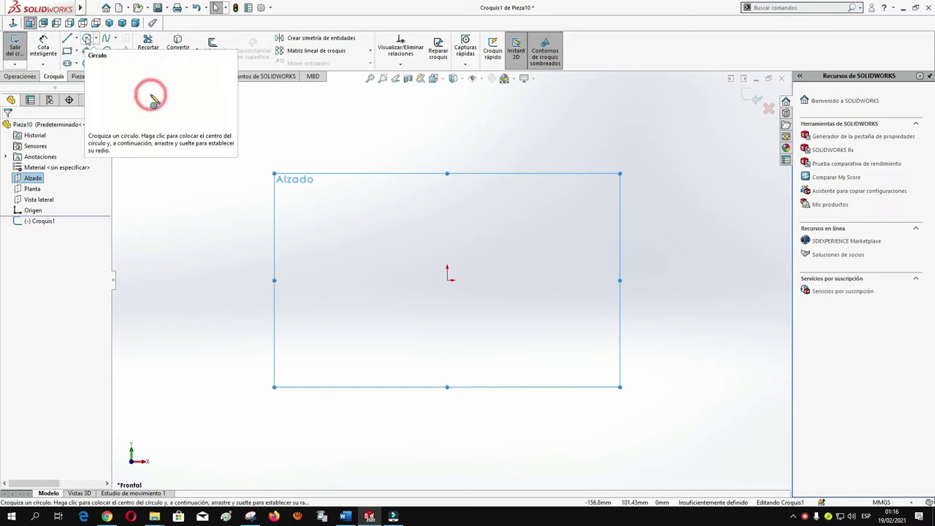
pyautogui.click(87, 39)
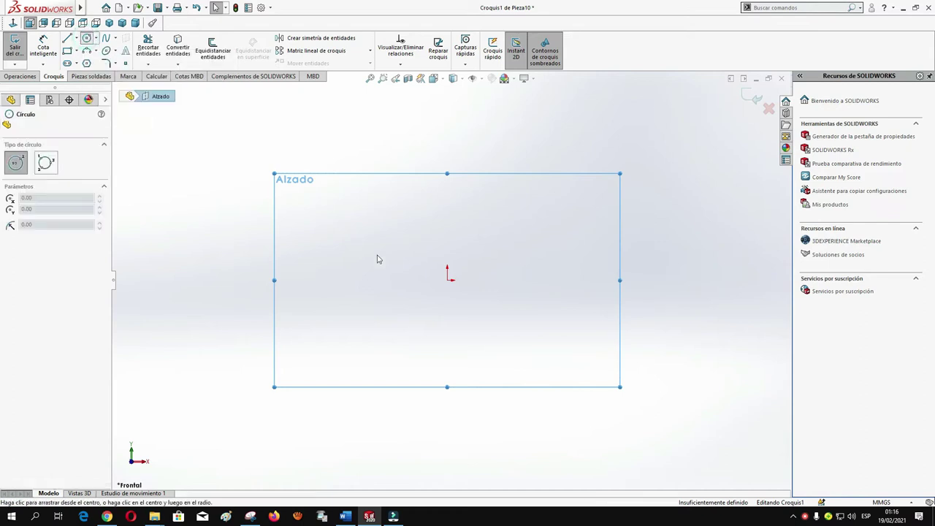
pyautogui.click(448, 280)
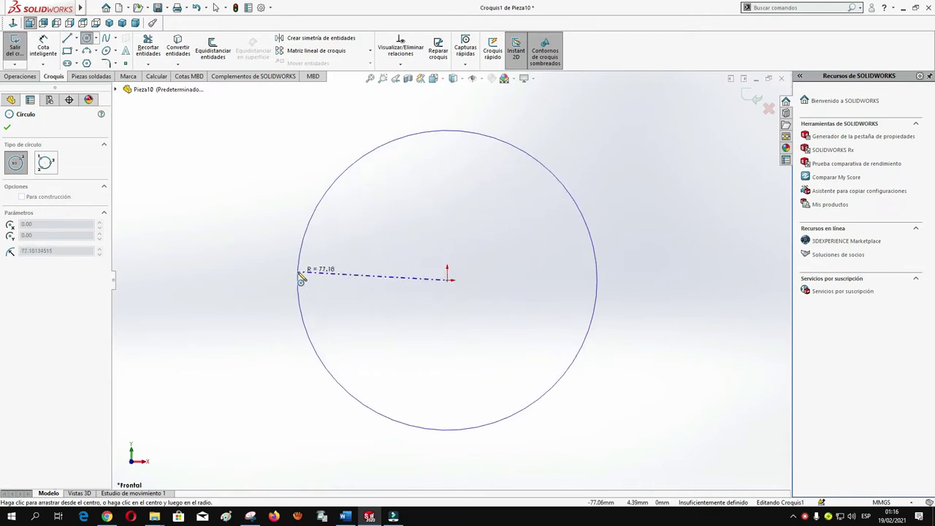
pyautogui.click(299, 276)
pyautogui.click(448, 280)
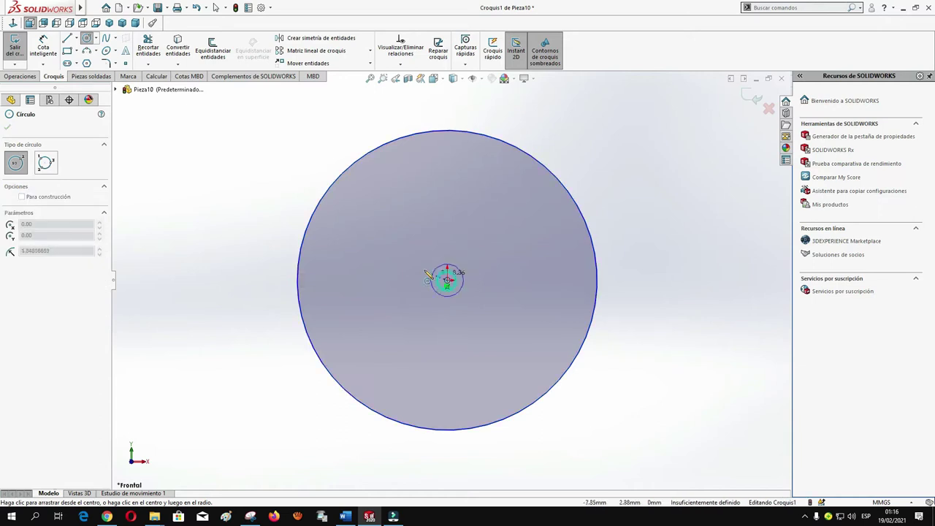
pyautogui.click(362, 278)
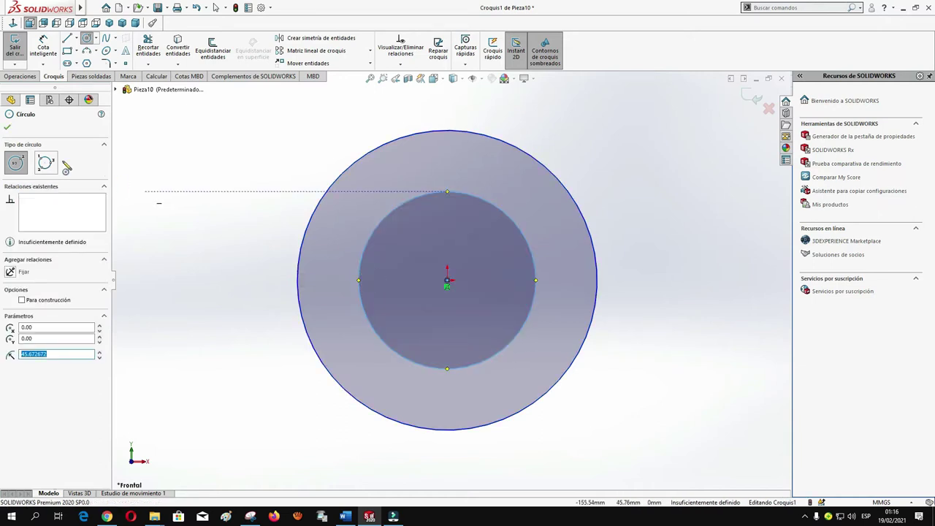
pyautogui.click(7, 130)
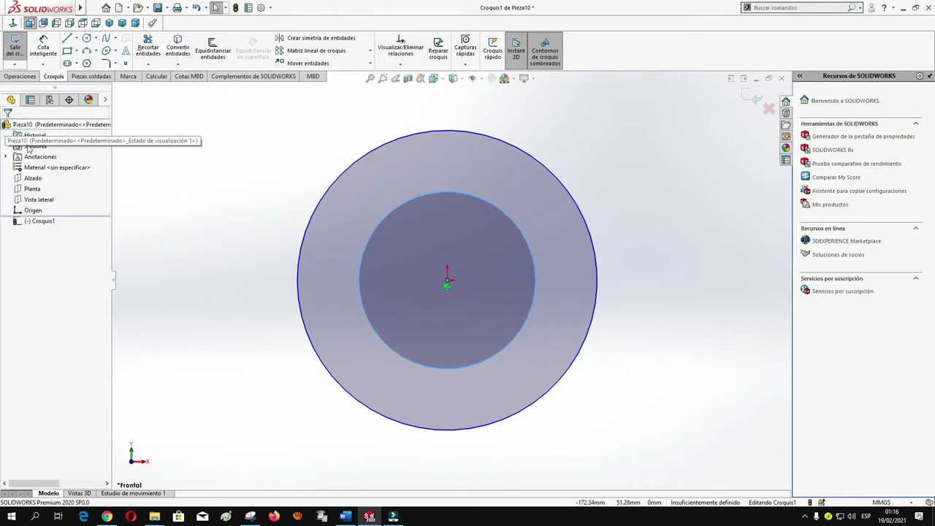
# Dimension the outer circle to Ø23.5 mm and the inner circle to Ø12 mm
pyautogui.click(44, 46)
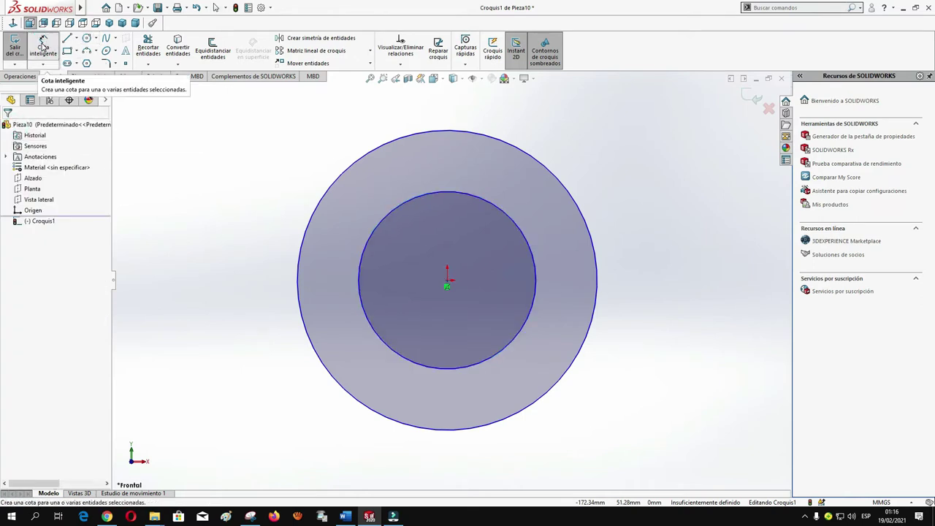
pyautogui.click(298, 275)
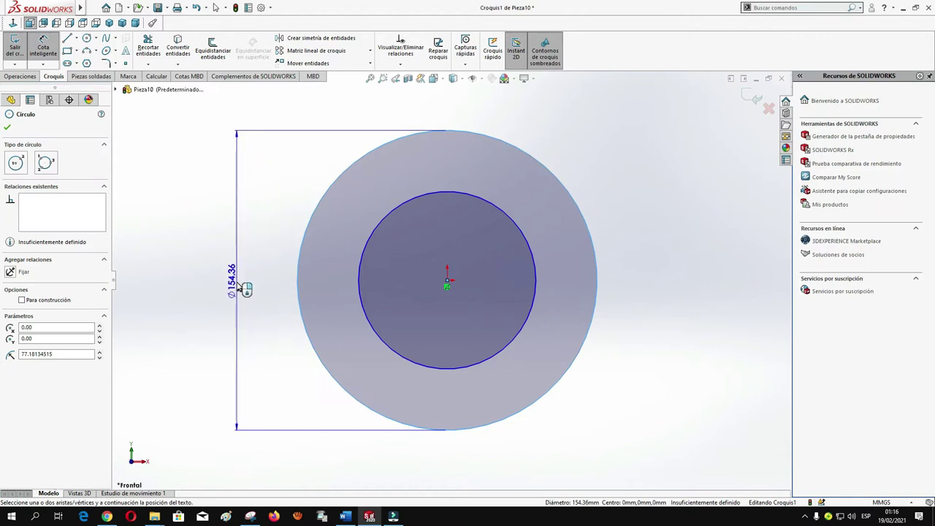
pyautogui.click(241, 290)
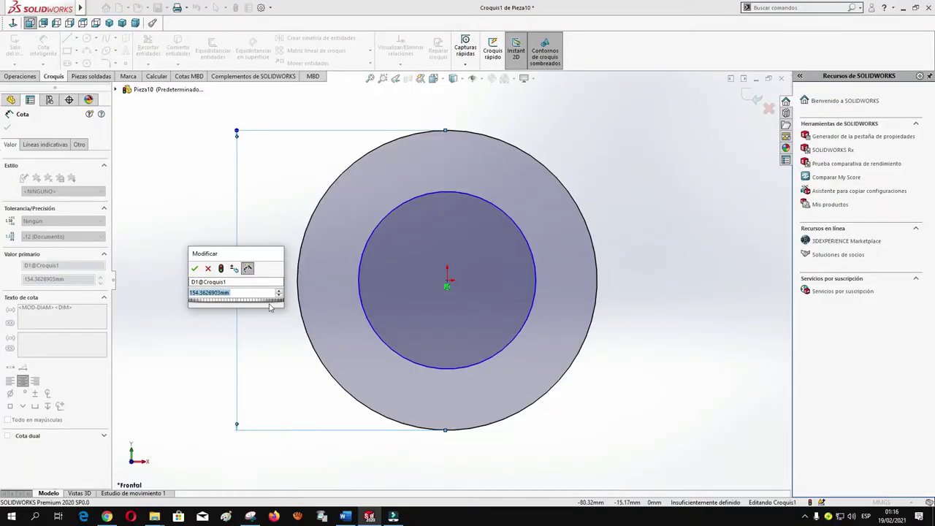
pyautogui.write('23.5')
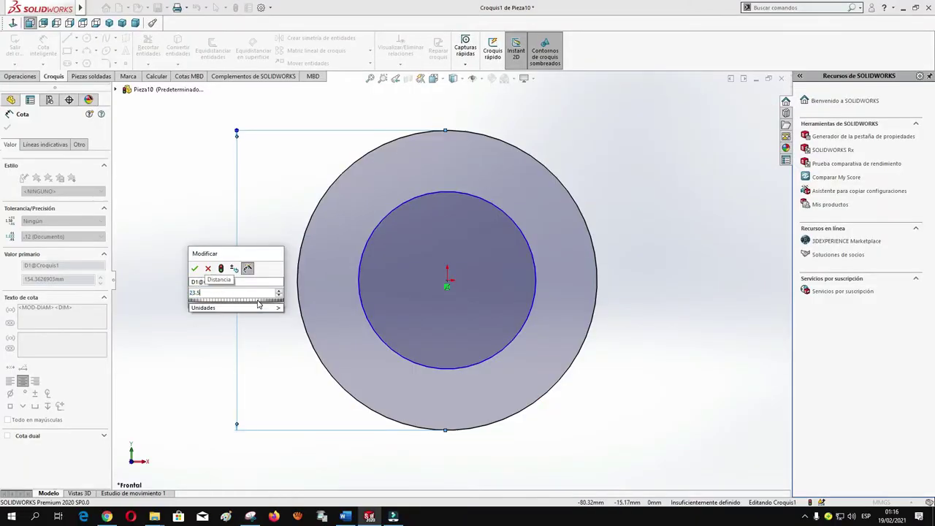
pyautogui.press('Return')
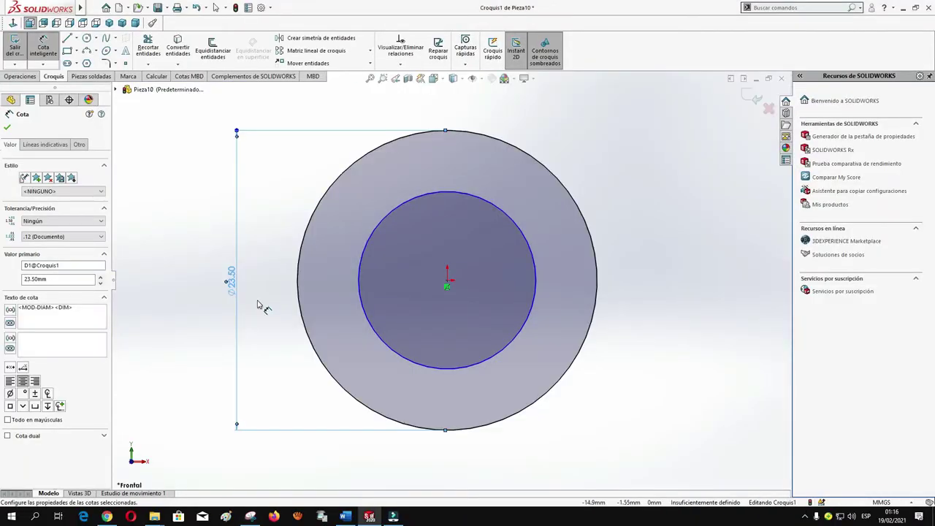
pyautogui.click(359, 277)
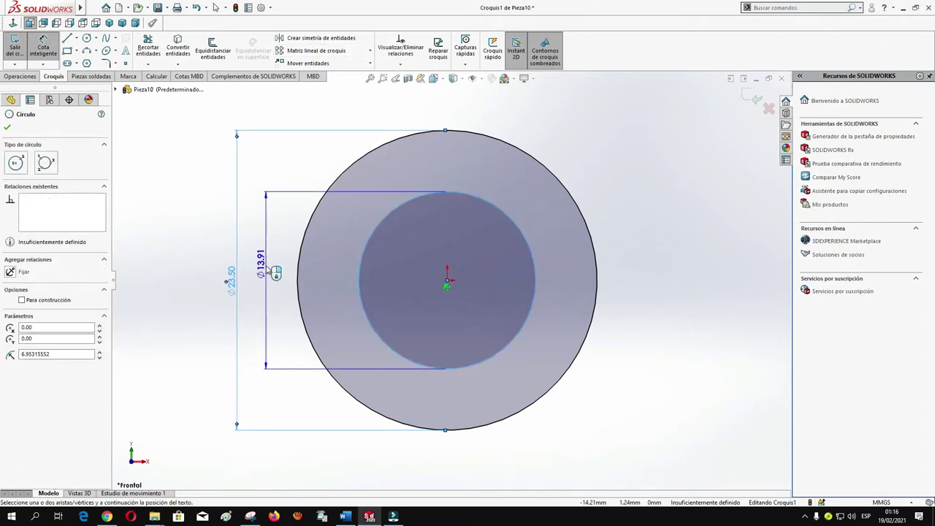
pyautogui.click(270, 285)
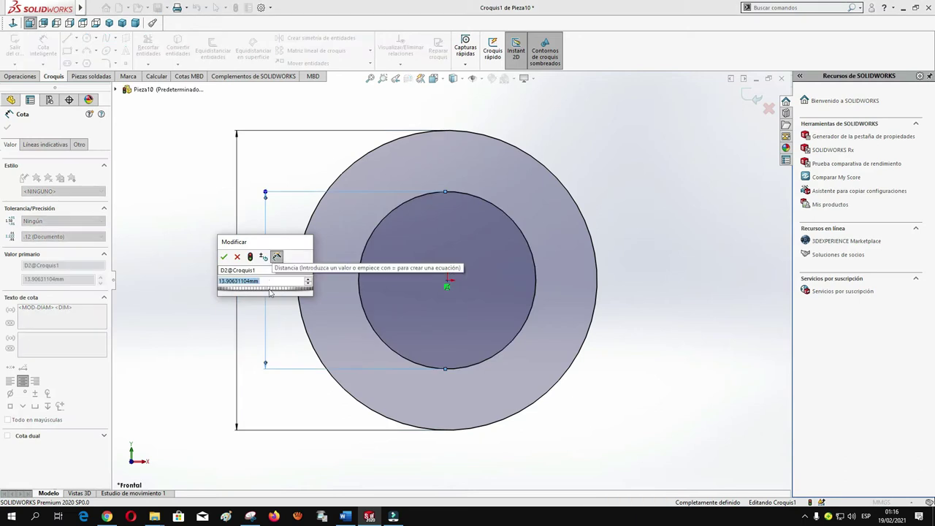
pyautogui.moveTo(251, 517)
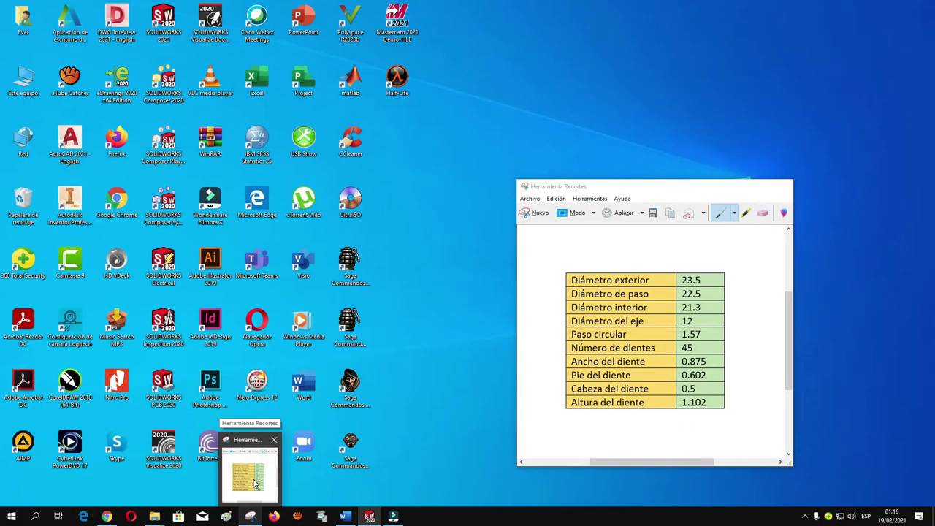
pyautogui.write('12')
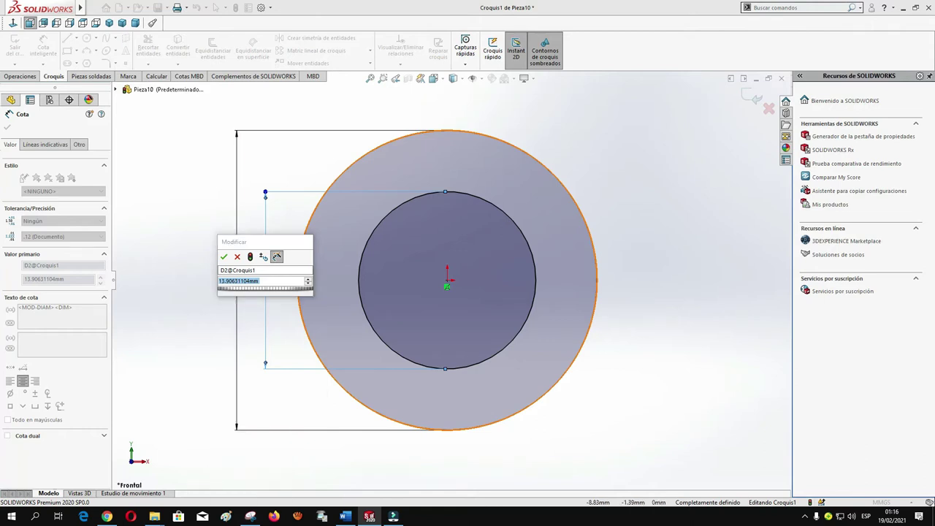
pyautogui.press('Return')
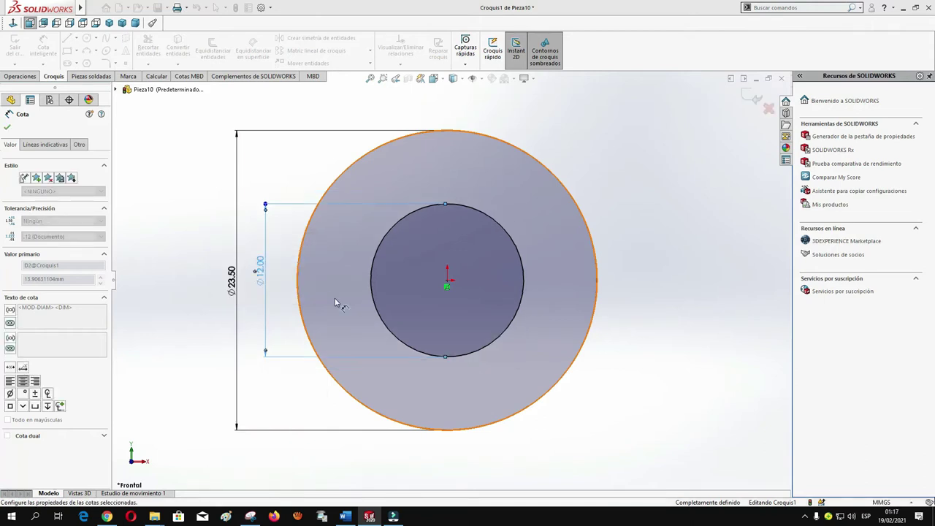
pyautogui.click(8, 127)
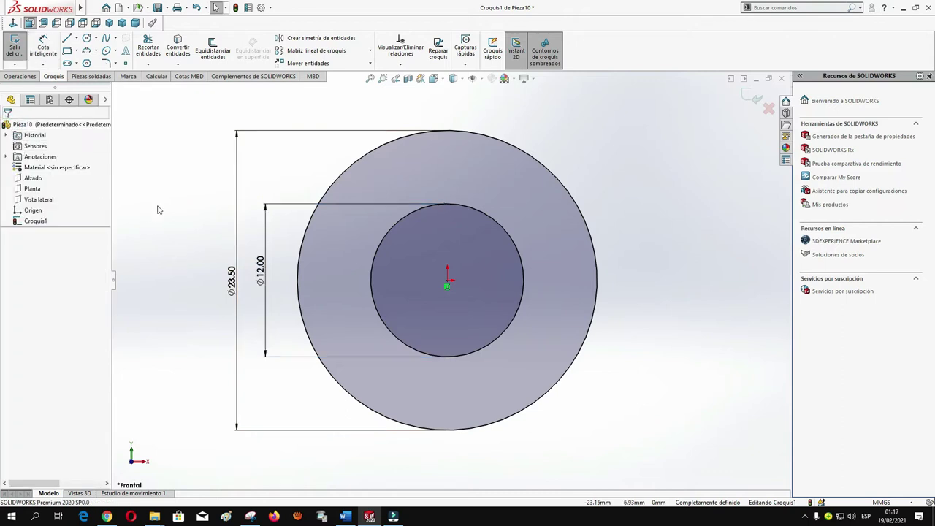
# Extrude Croquis1 10 mm into a ring and view its front face normal-to
pyautogui.click(22, 77)
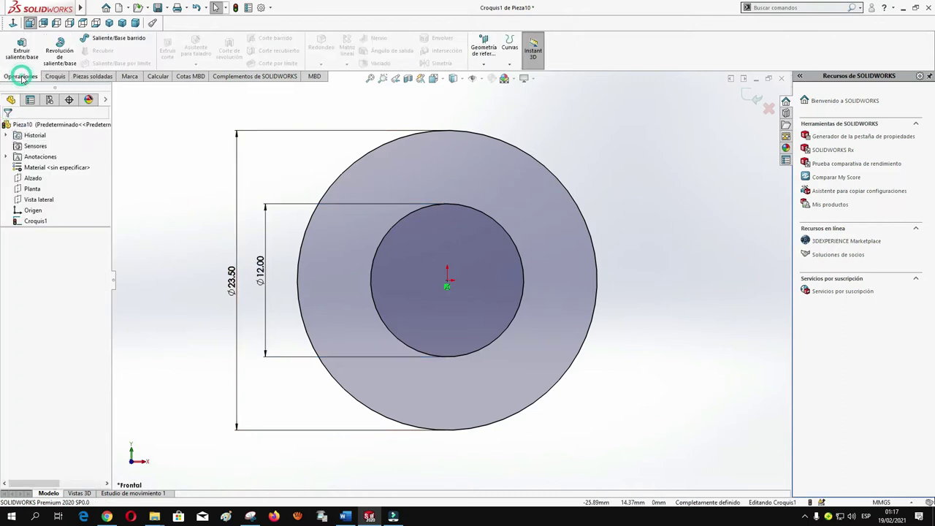
pyautogui.click(19, 51)
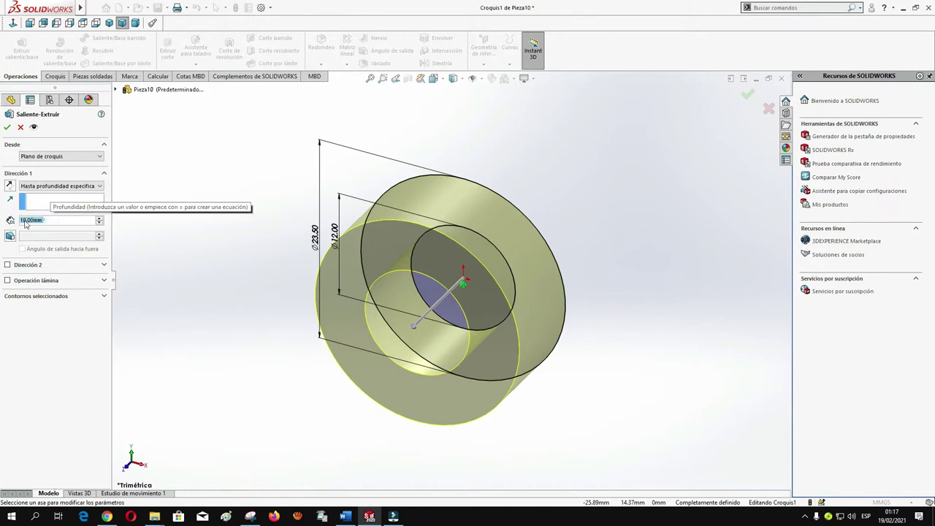
pyautogui.click(7, 128)
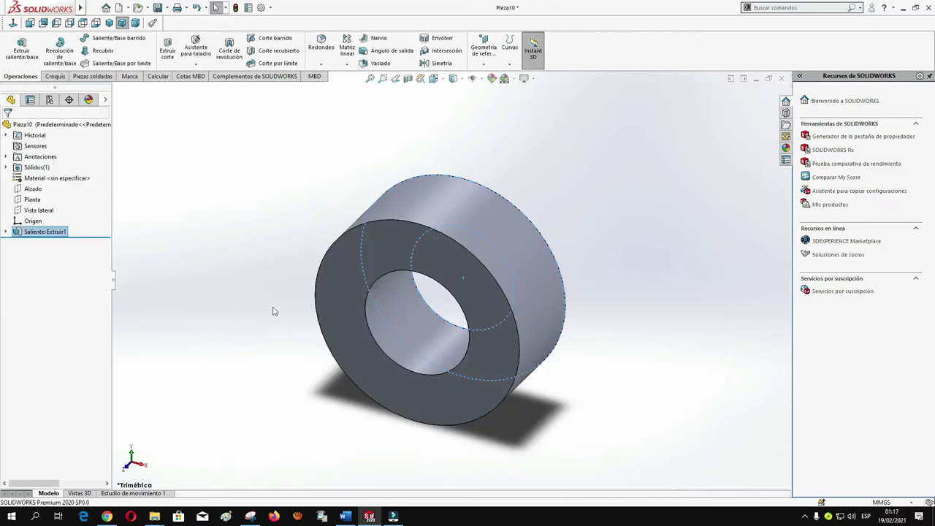
pyautogui.click(351, 266)
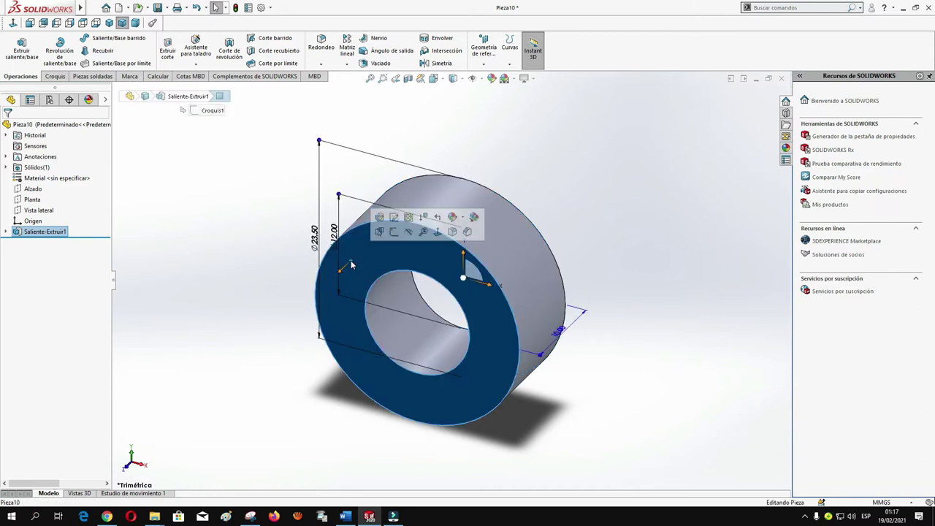
pyautogui.hotkey('ctrl', '8')
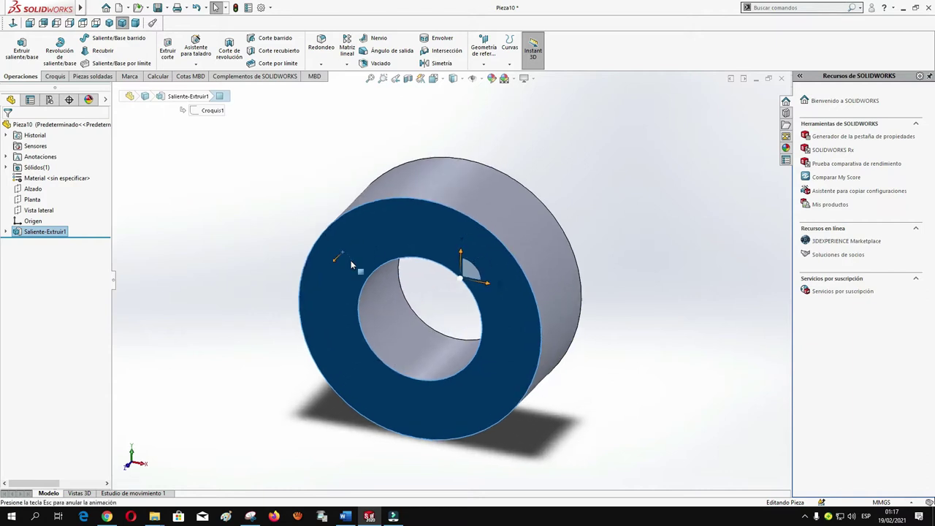
# On the ring's front face, sketch three concentric circles centred on the origin
pyautogui.click(54, 76)
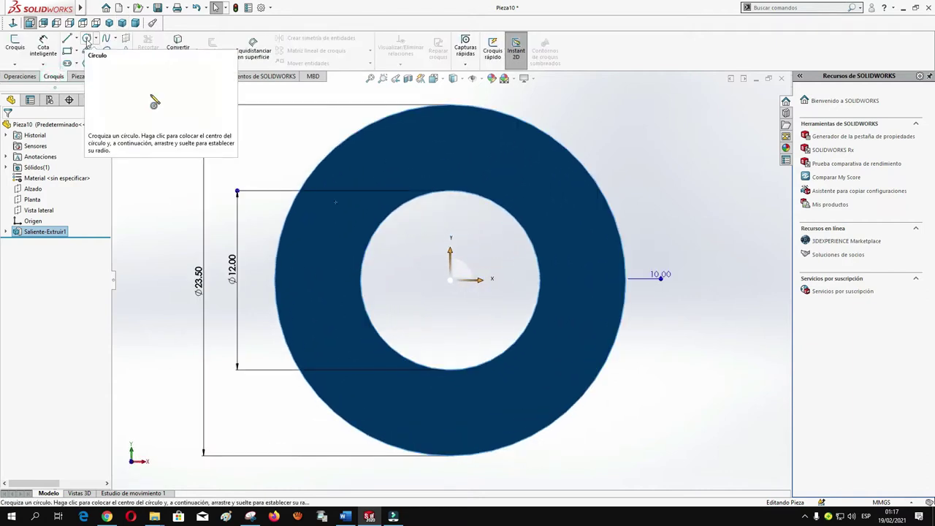
pyautogui.click(87, 39)
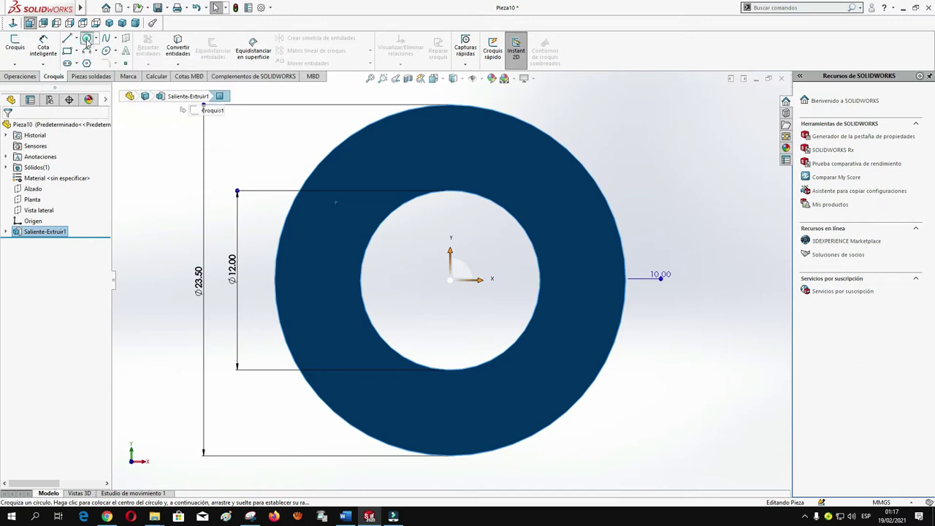
pyautogui.click(450, 278)
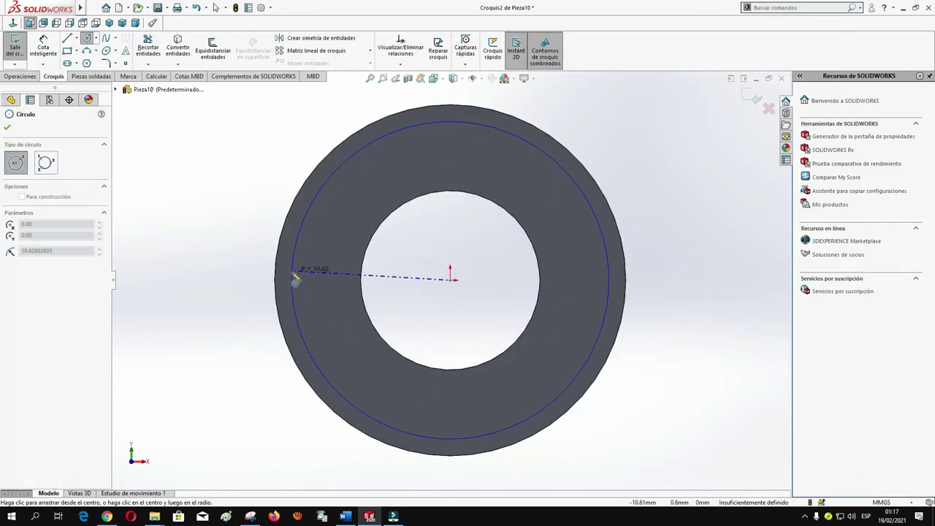
pyautogui.click(293, 277)
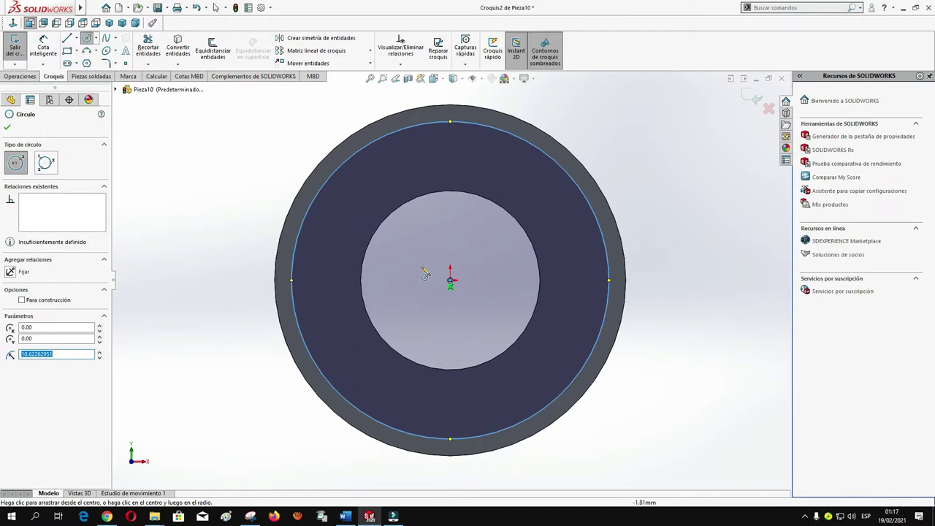
pyautogui.click(450, 279)
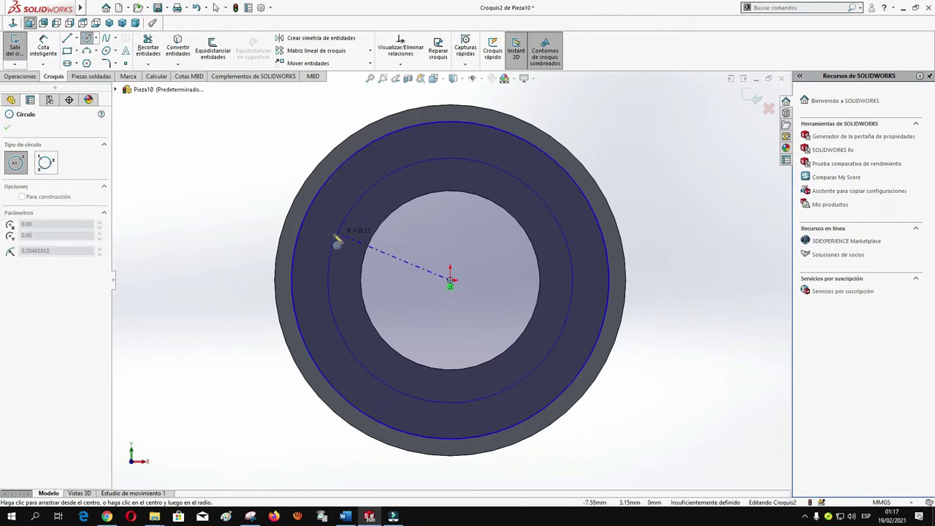
pyautogui.click(328, 240)
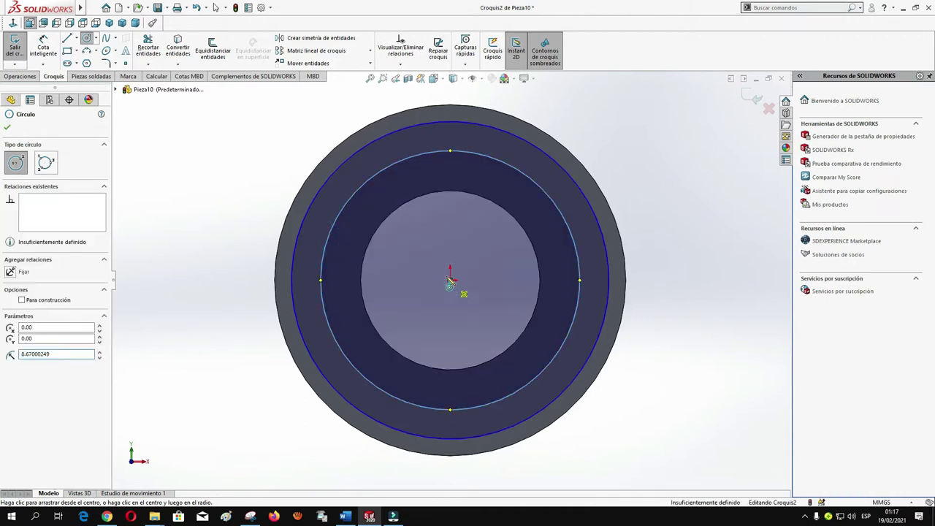
pyautogui.click(450, 279)
pyautogui.click(370, 205)
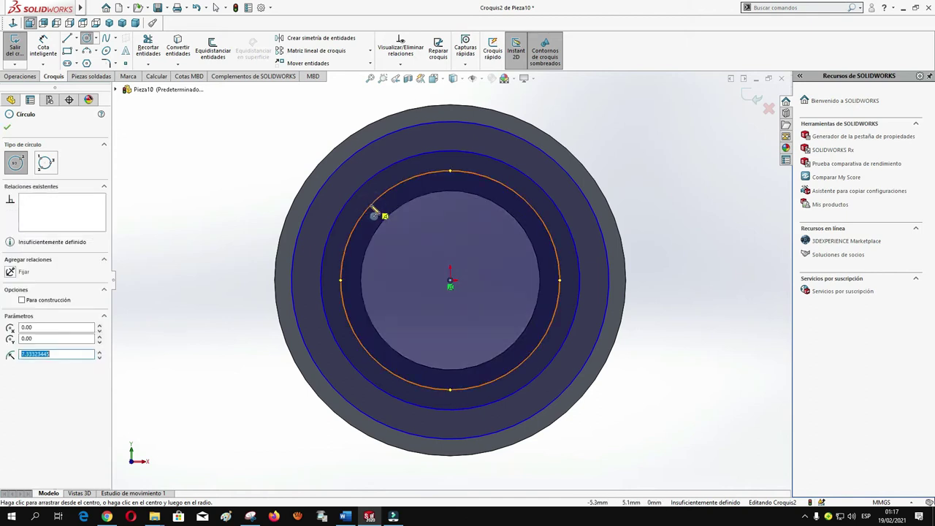
pyautogui.click(43, 45)
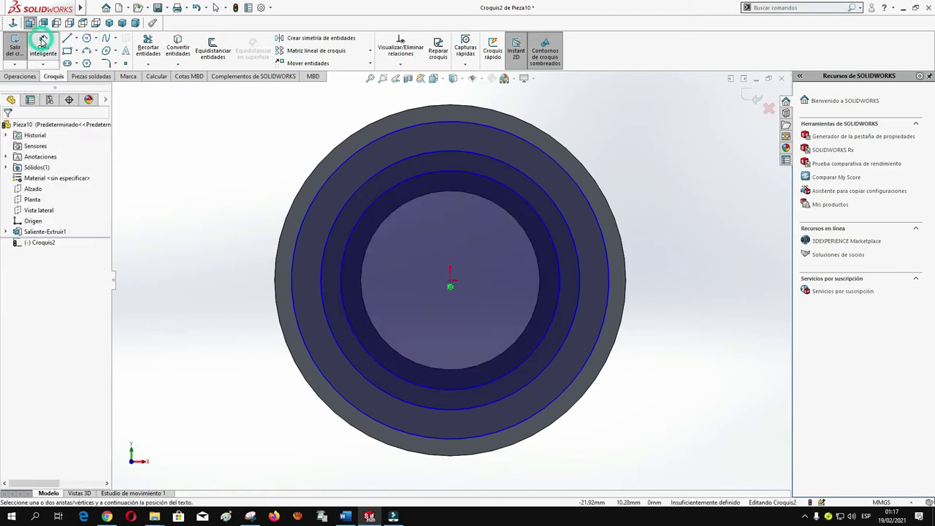
# Dimension the three circles at Ø23.5, Ø22.5 and Ø21.3 mm
pyautogui.click(293, 296)
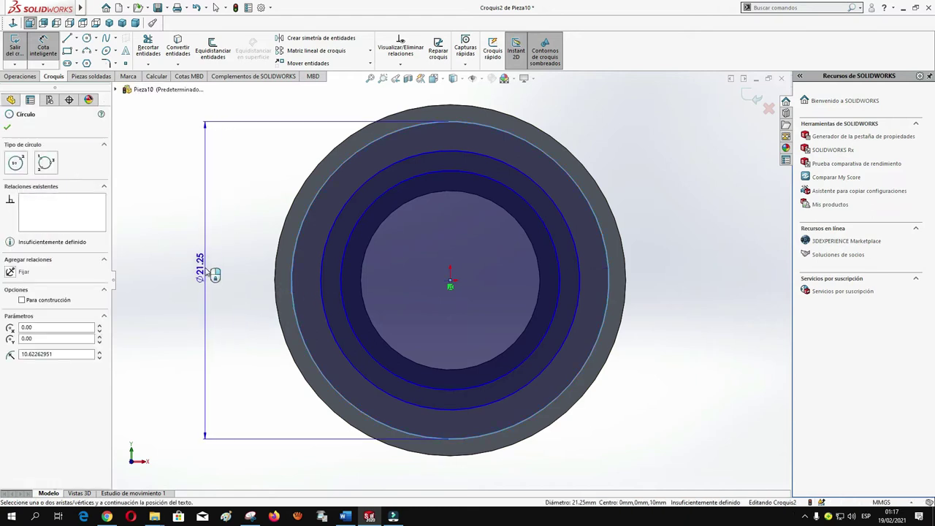
pyautogui.click(210, 271)
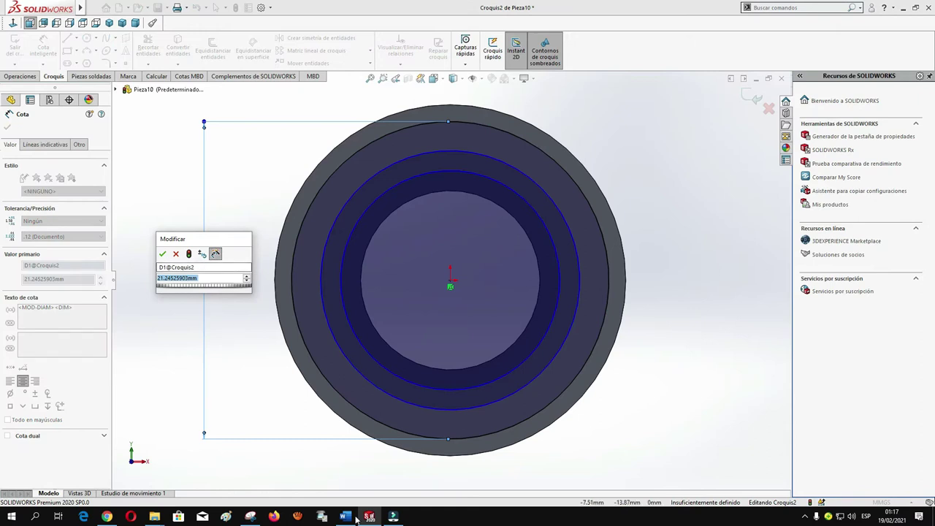
pyautogui.moveTo(250, 516)
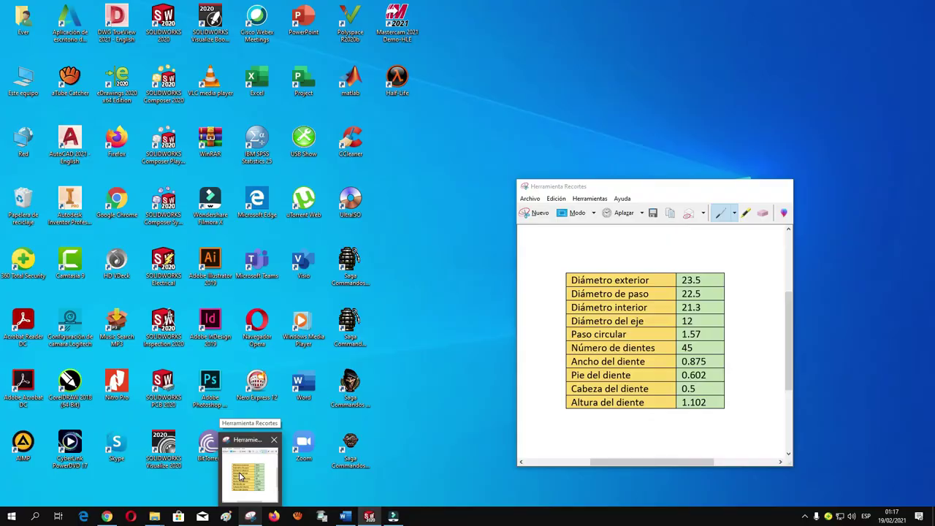
pyautogui.write('23.5')
pyautogui.press('Return')
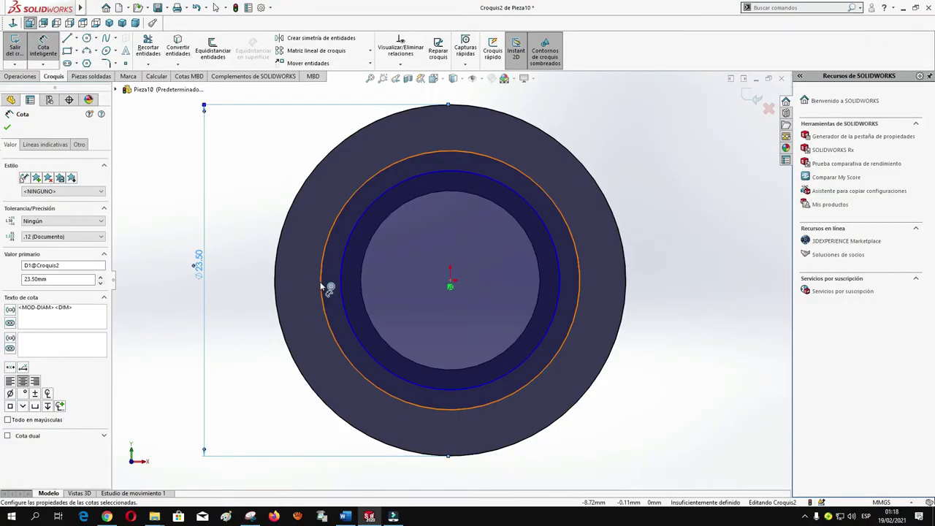
pyautogui.click(322, 285)
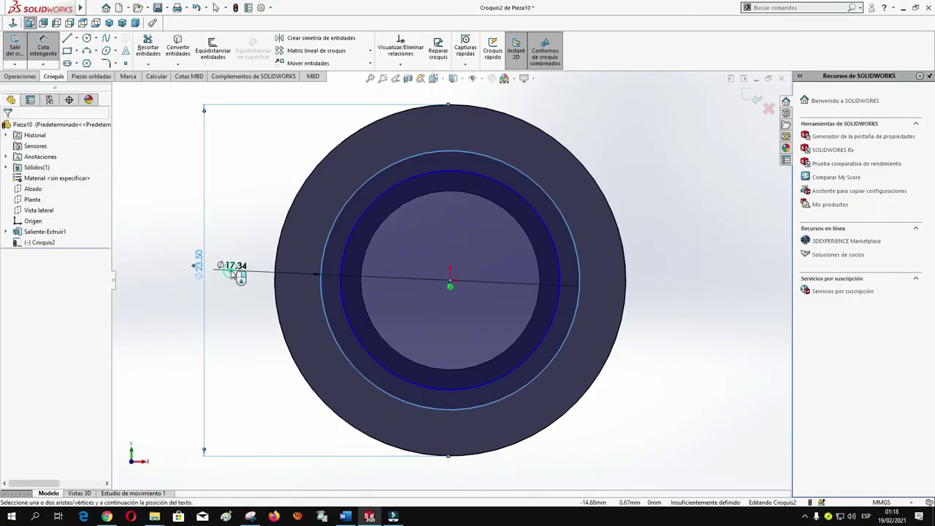
pyautogui.click(232, 273)
pyautogui.write('22.5')
pyautogui.press('Return')
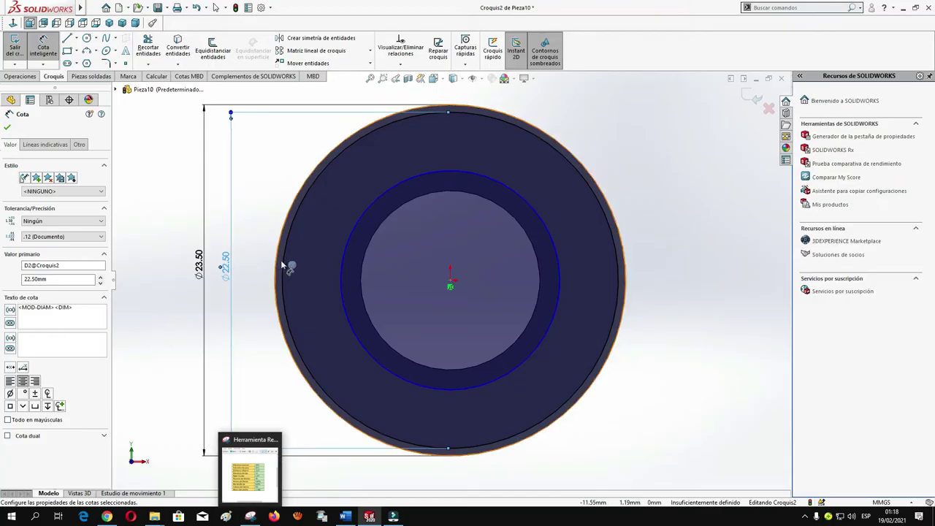
pyautogui.click(342, 278)
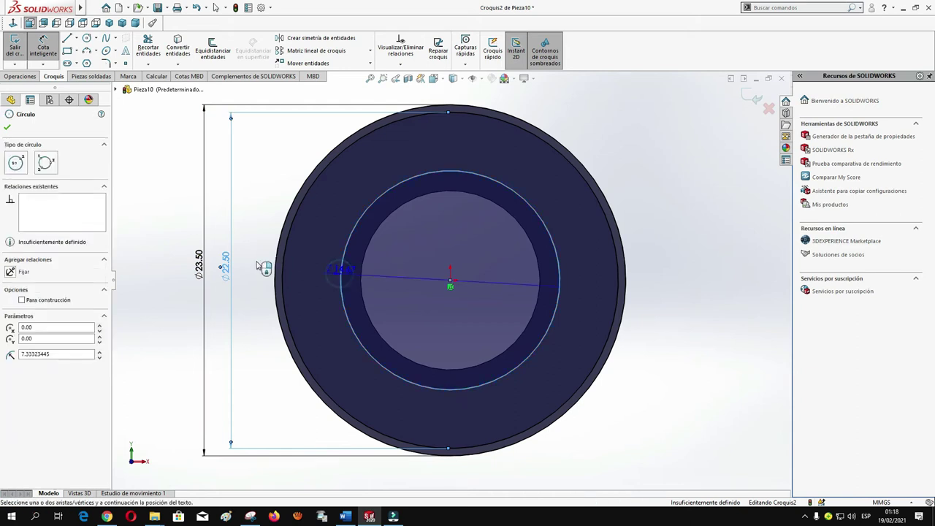
pyautogui.click(249, 272)
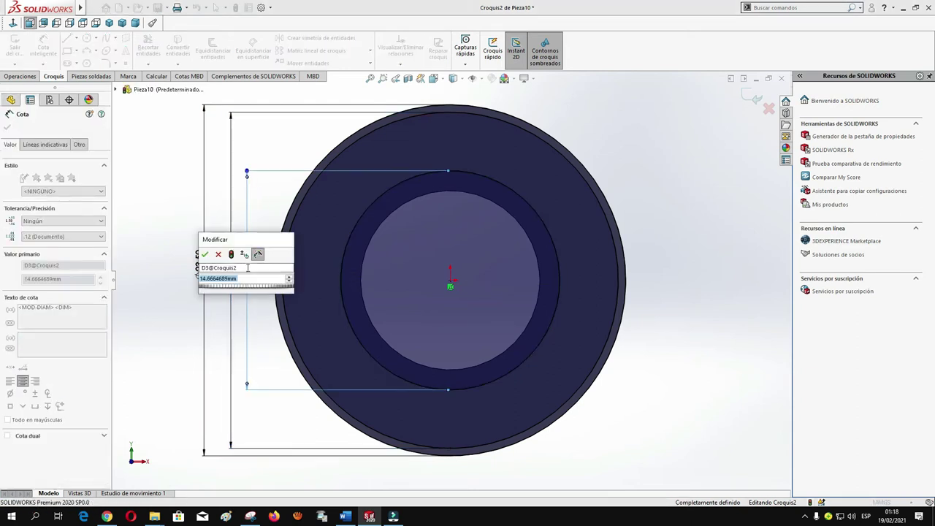
pyautogui.write('21.3')
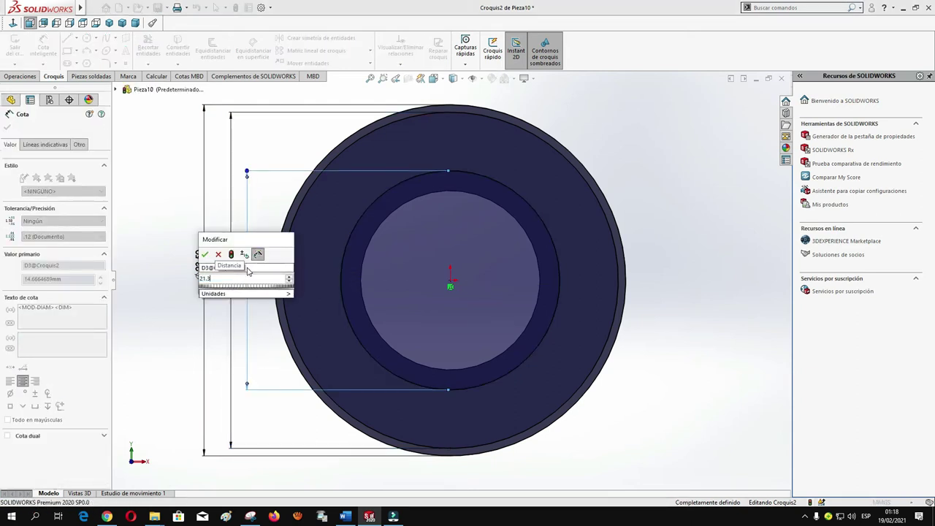
pyautogui.press('Return')
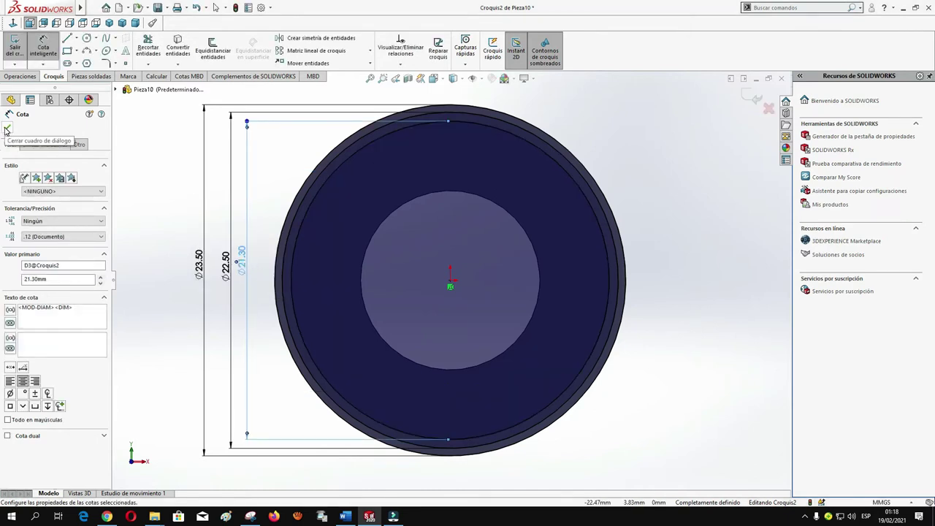
pyautogui.click(7, 129)
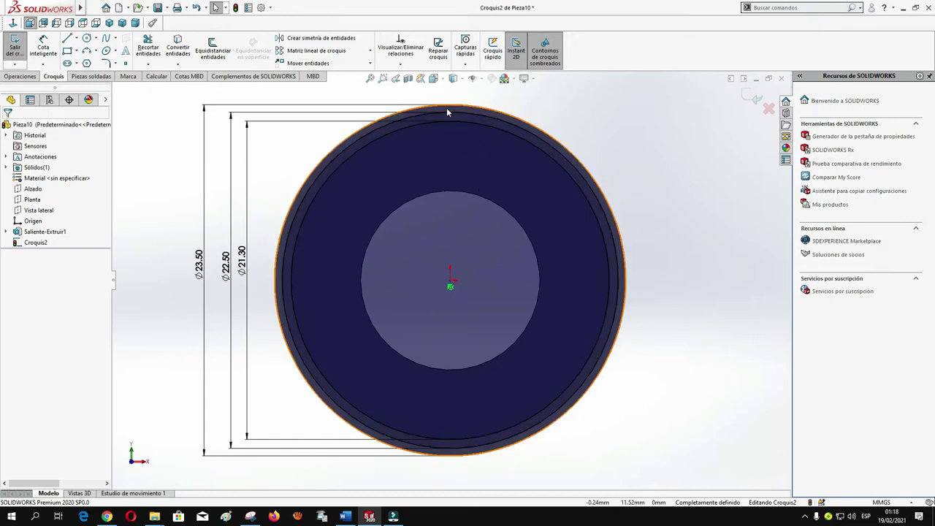
# Zoom to the ring's top and draw four equal overlapping circles centred along the 22.50 pitch circle
pyautogui.press('f')
pyautogui.scroll(-1, 449, 152)
pyautogui.scroll(-1, 452, 201)
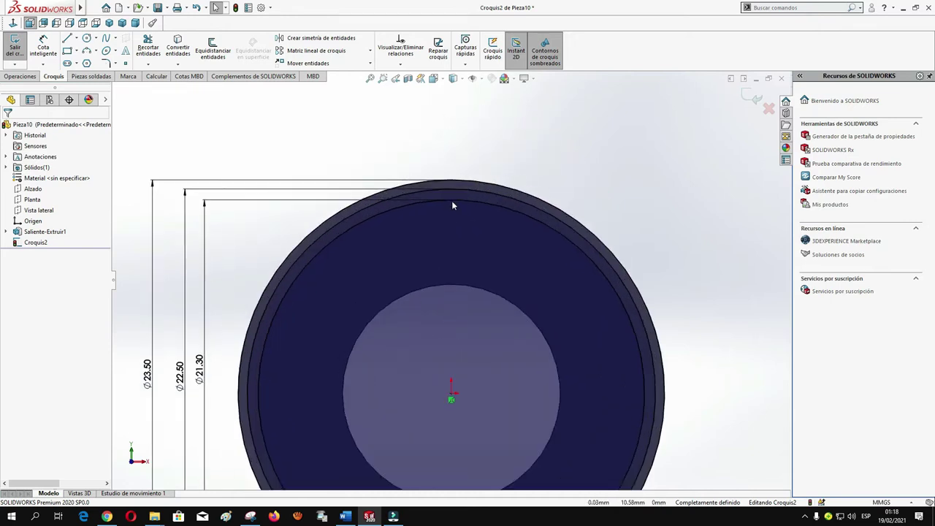
pyautogui.scroll(-1, 452, 206)
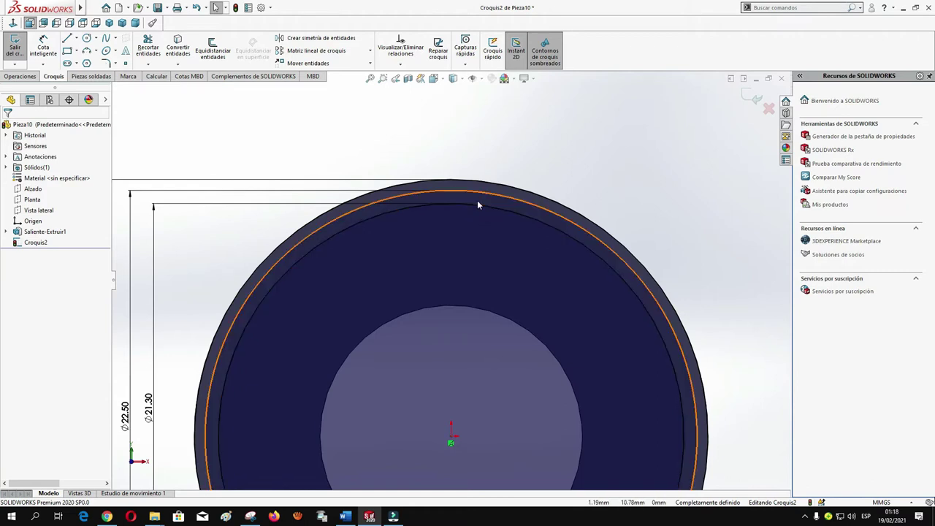
pyautogui.scroll(-1, 480, 198)
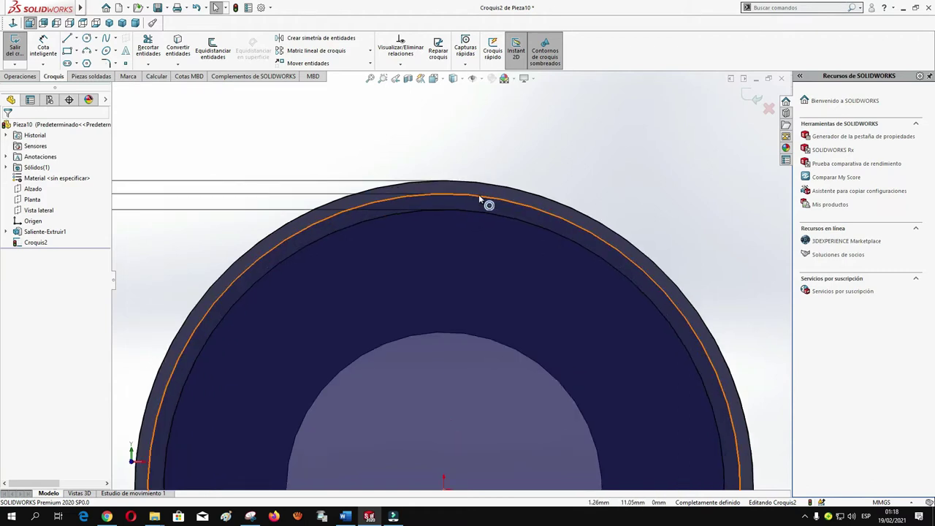
pyautogui.scroll(-1, 491, 208)
pyautogui.scroll(-1, 490, 209)
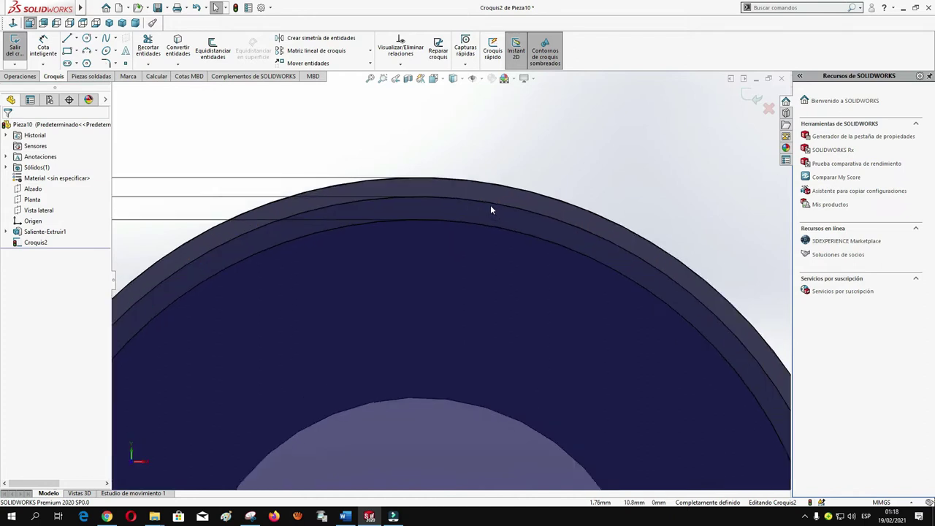
pyautogui.scroll(-1, 490, 210)
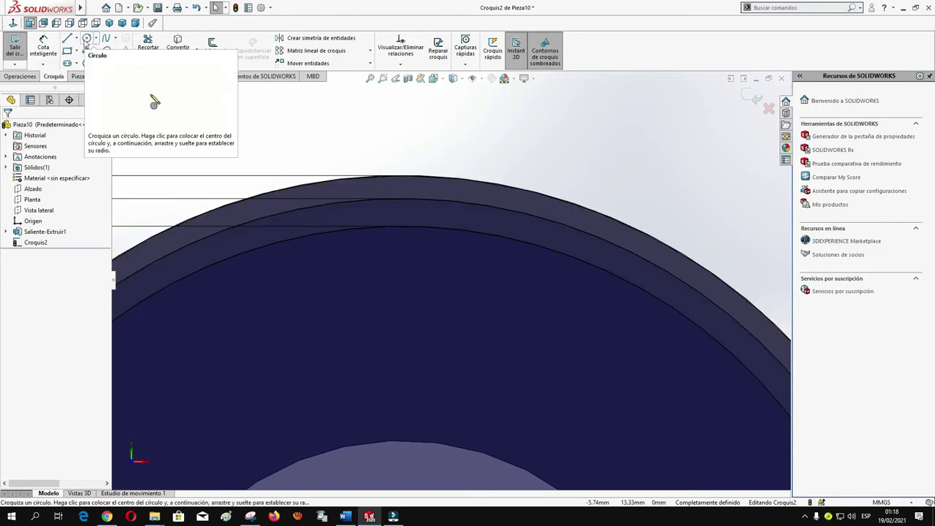
pyautogui.click(87, 38)
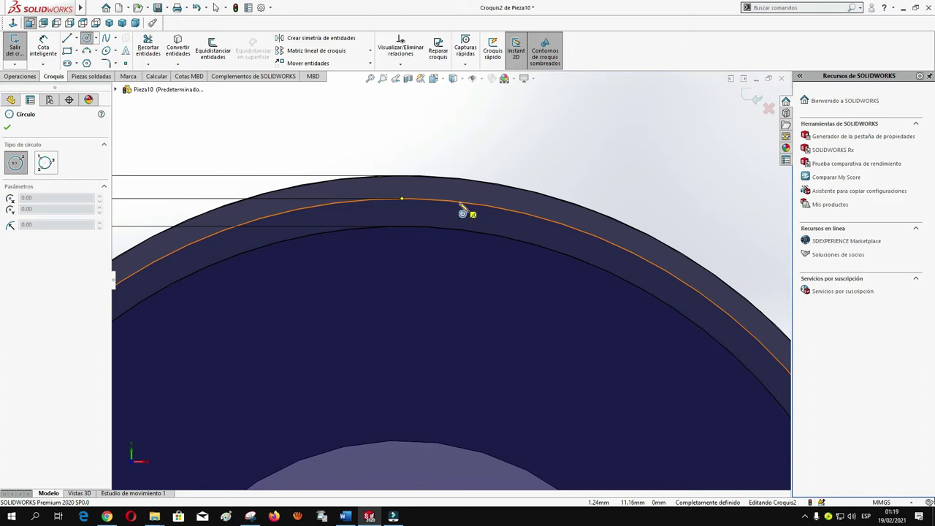
pyautogui.click(460, 201)
pyautogui.click(522, 218)
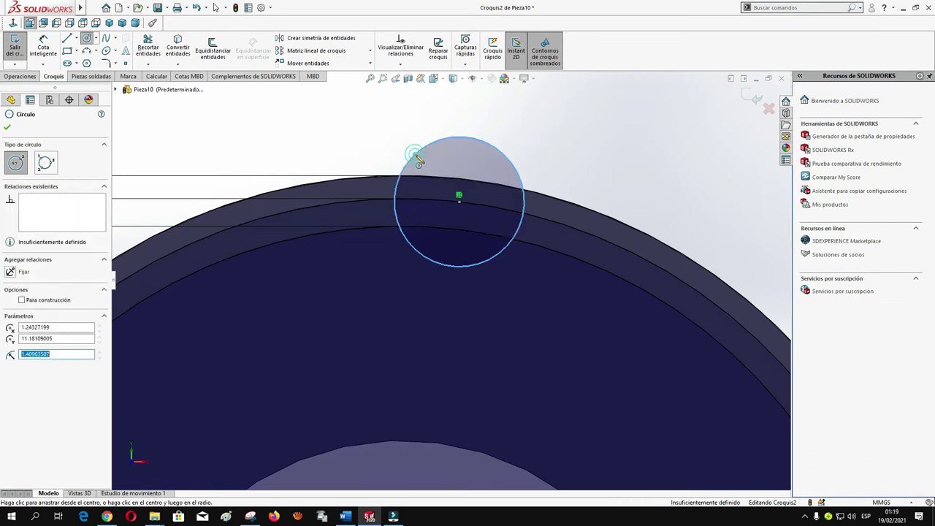
pyautogui.click(526, 214)
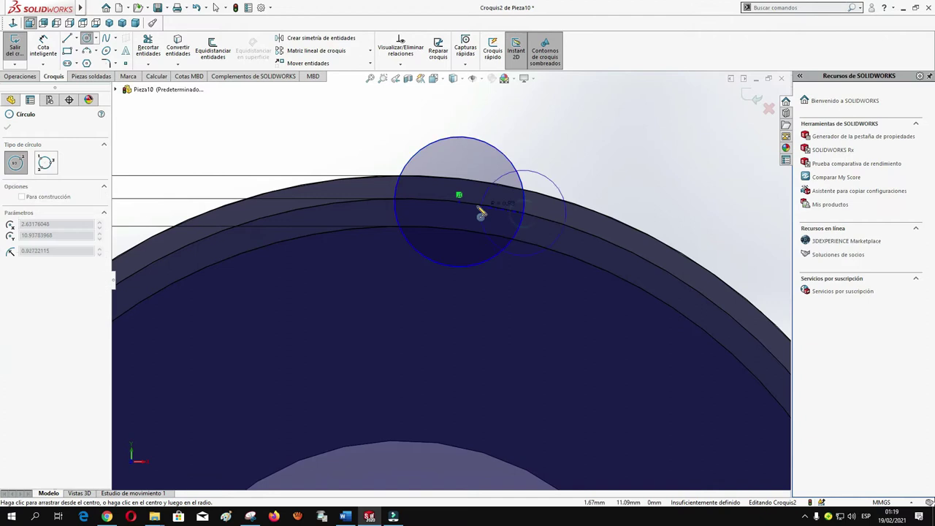
pyautogui.click(460, 212)
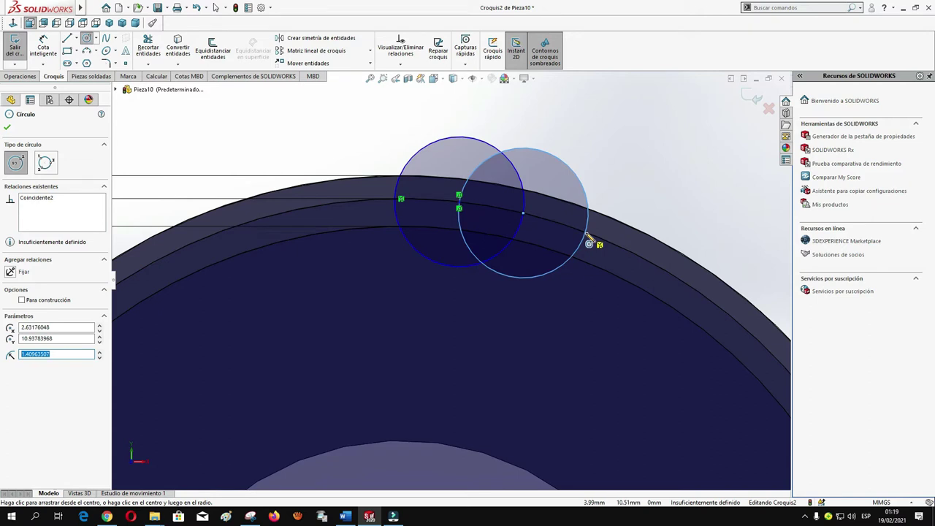
pyautogui.click(586, 234)
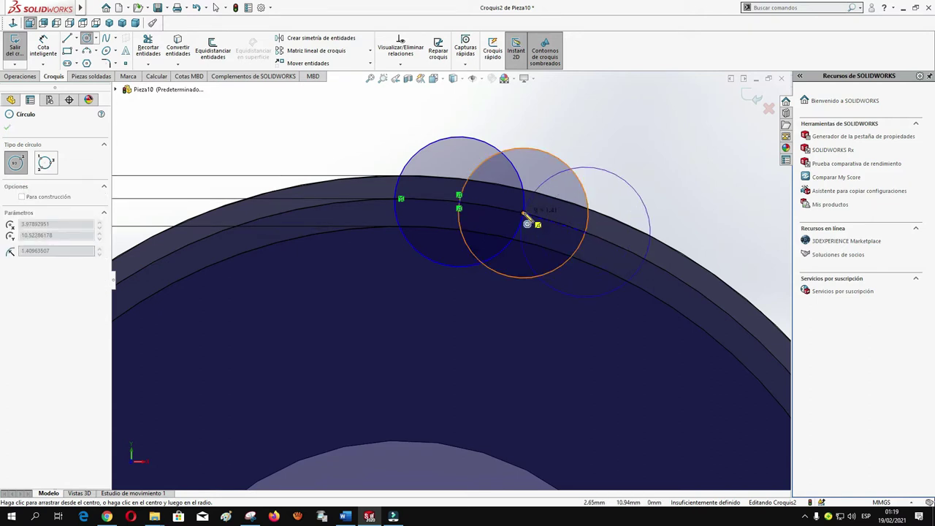
pyautogui.click(527, 214)
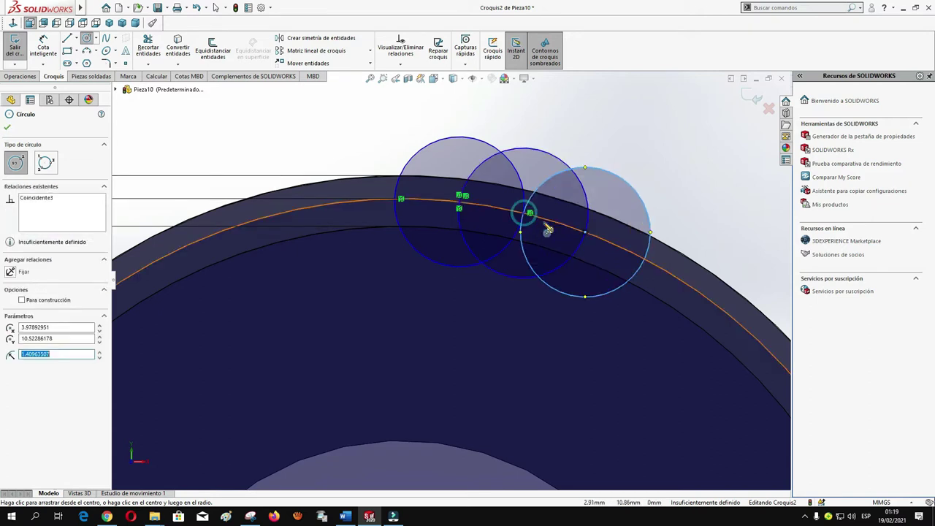
pyautogui.click(647, 262)
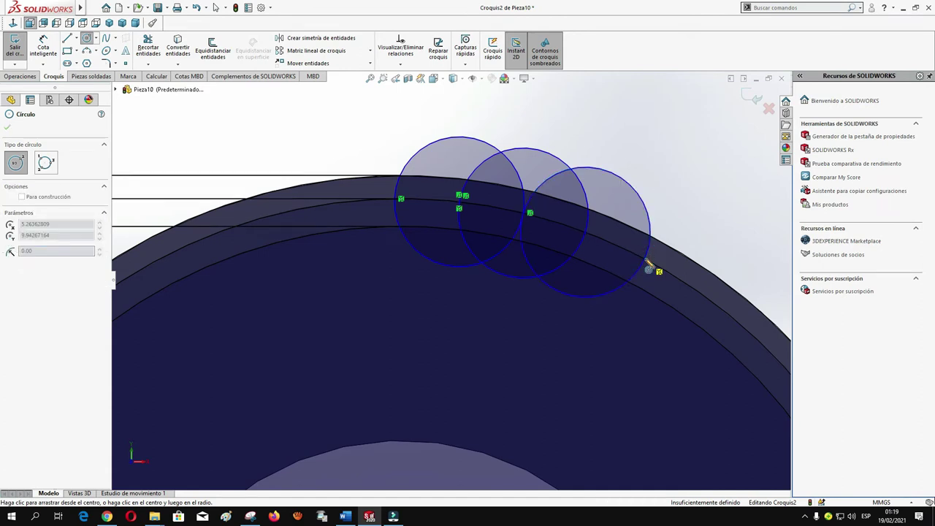
pyautogui.click(590, 239)
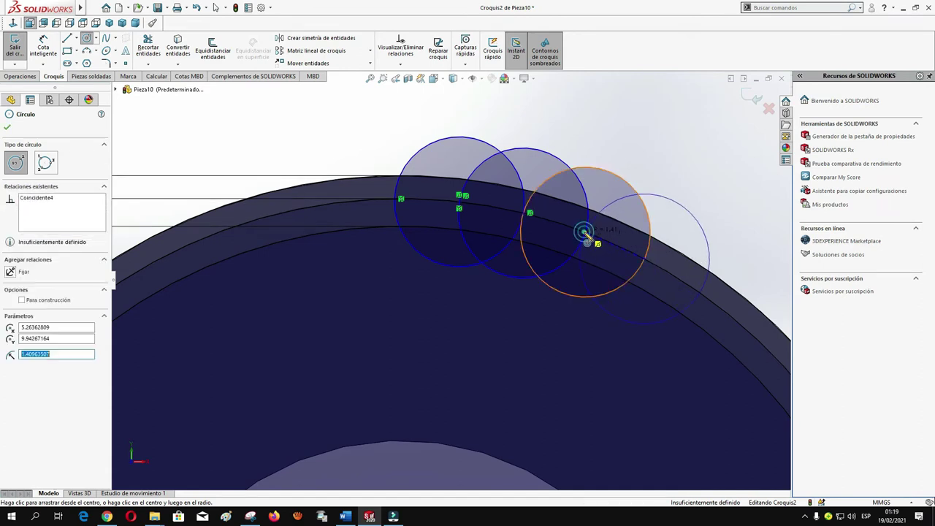
pyautogui.click(8, 127)
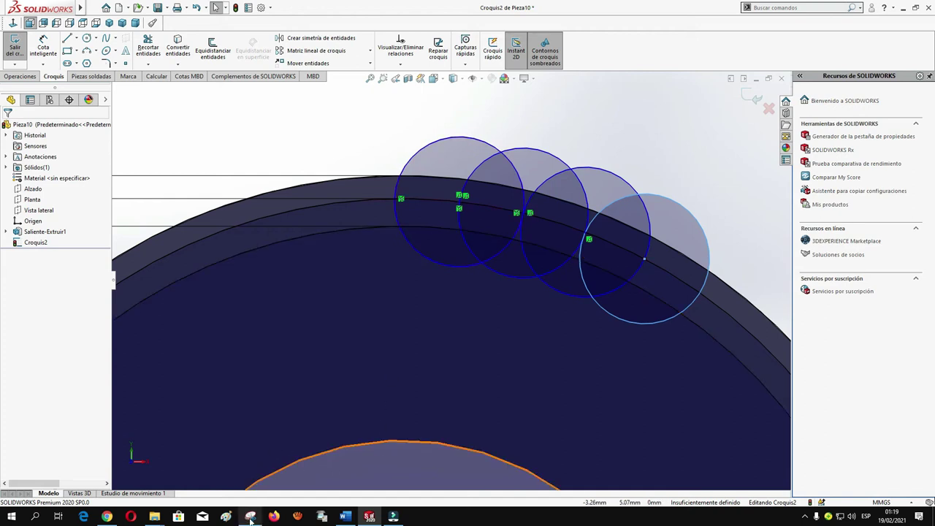
pyautogui.moveTo(369, 516)
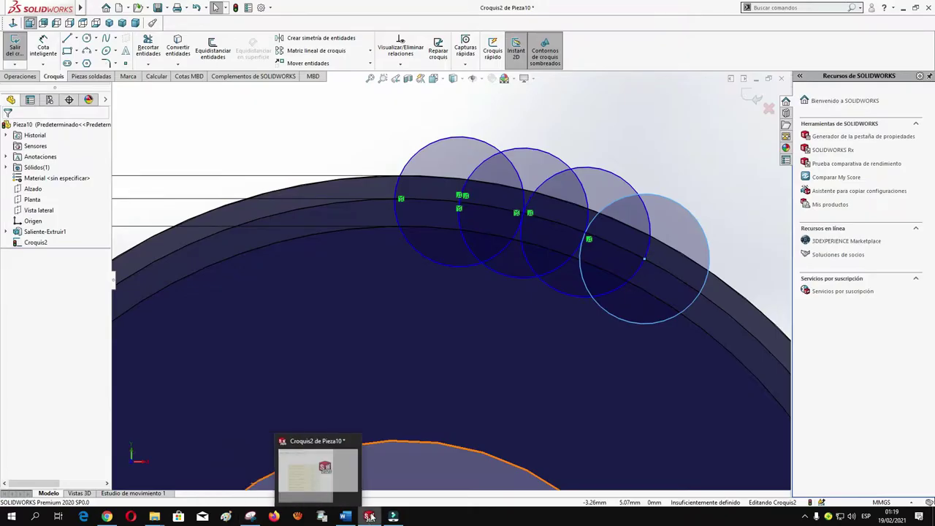
# Dimension the leftmost tooth circle to Ø1.57 mm, shrinking all four onto the rim
pyautogui.click(45, 47)
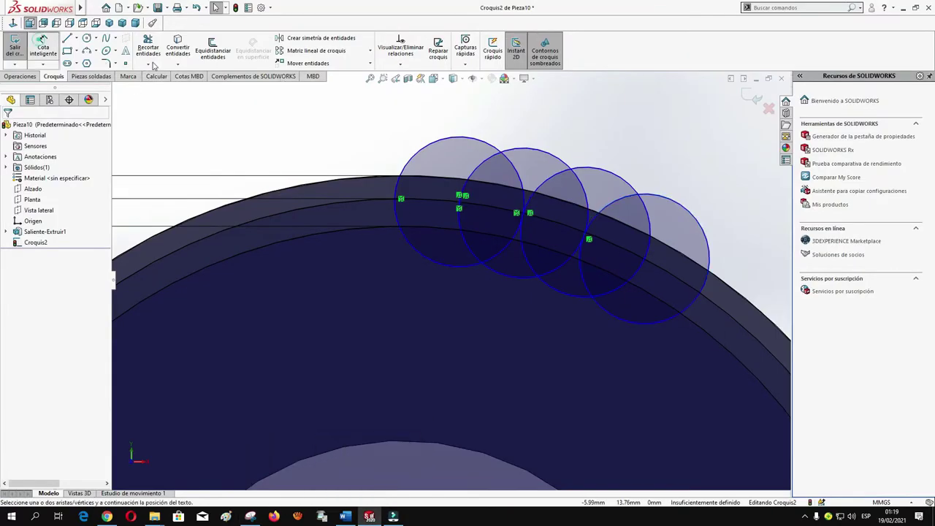
pyautogui.click(415, 142)
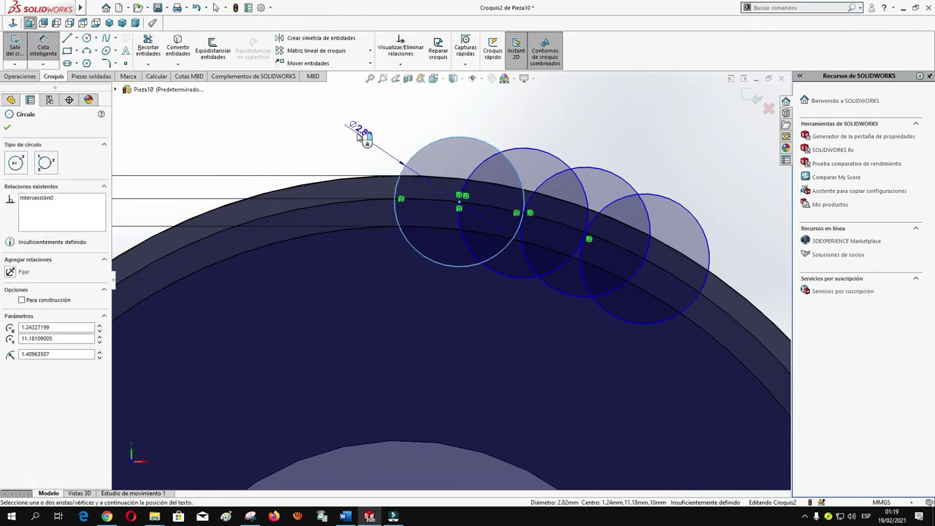
pyautogui.click(358, 130)
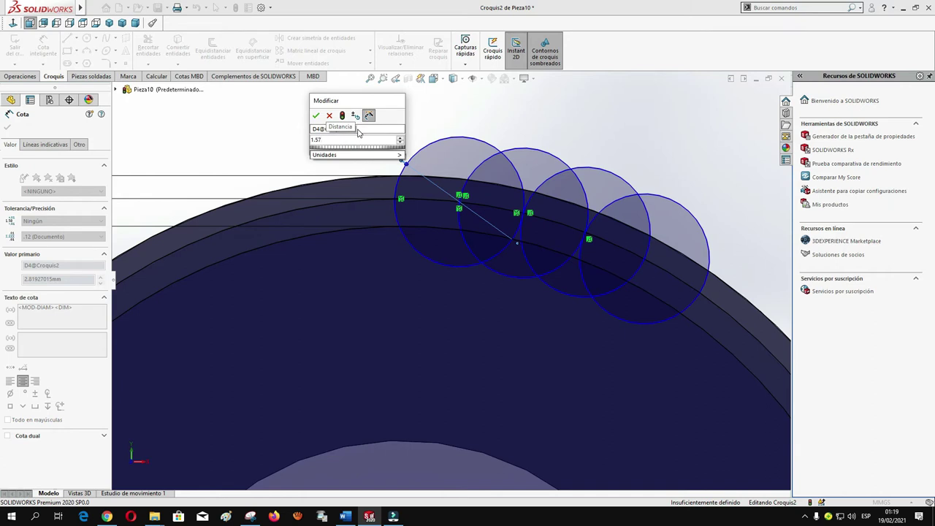
pyautogui.press('Return')
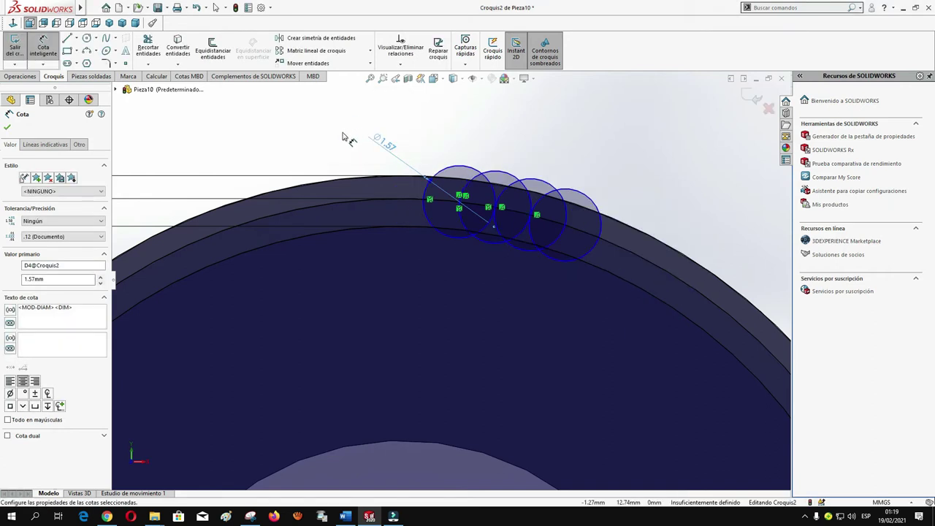
pyautogui.click(7, 127)
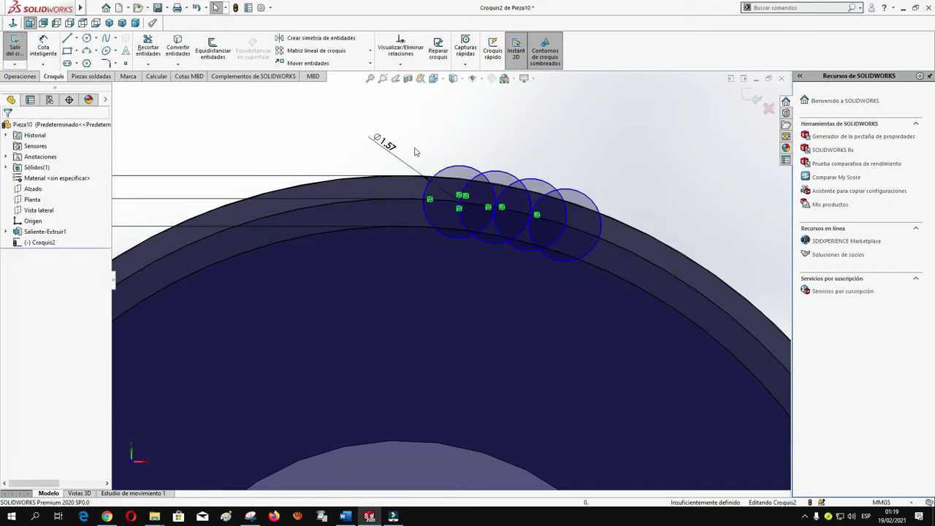
pyautogui.scroll(3, 510, 285)
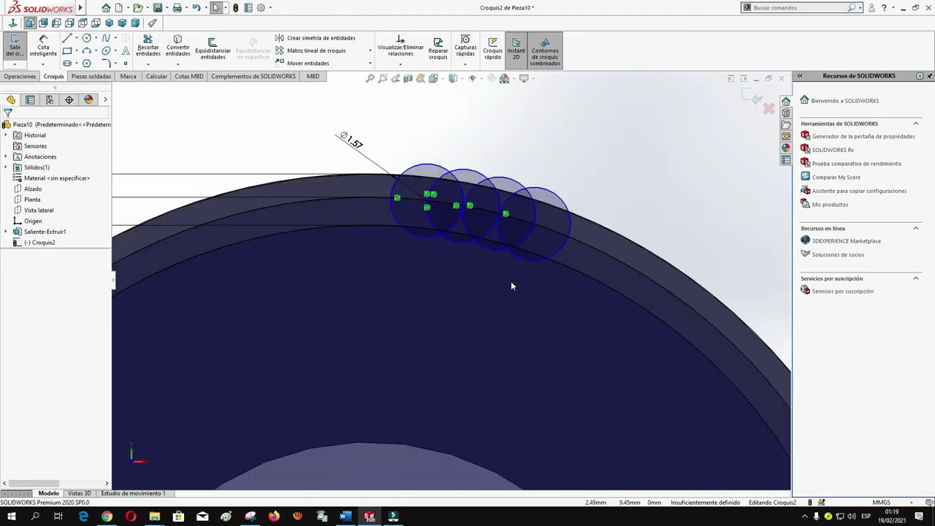
pyautogui.scroll(2, 488, 326)
pyautogui.scroll(1, 457, 361)
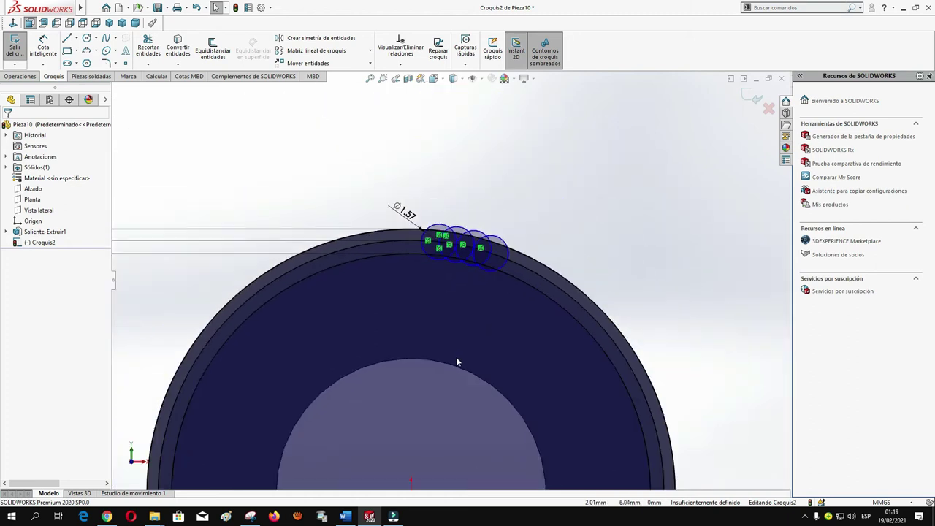
pyautogui.scroll(1, 458, 361)
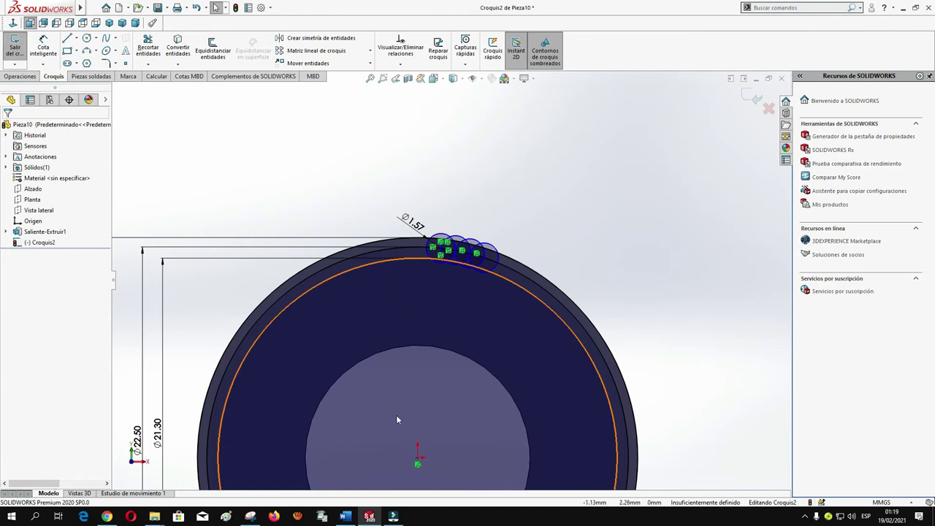
pyautogui.scroll(-1, 399, 431)
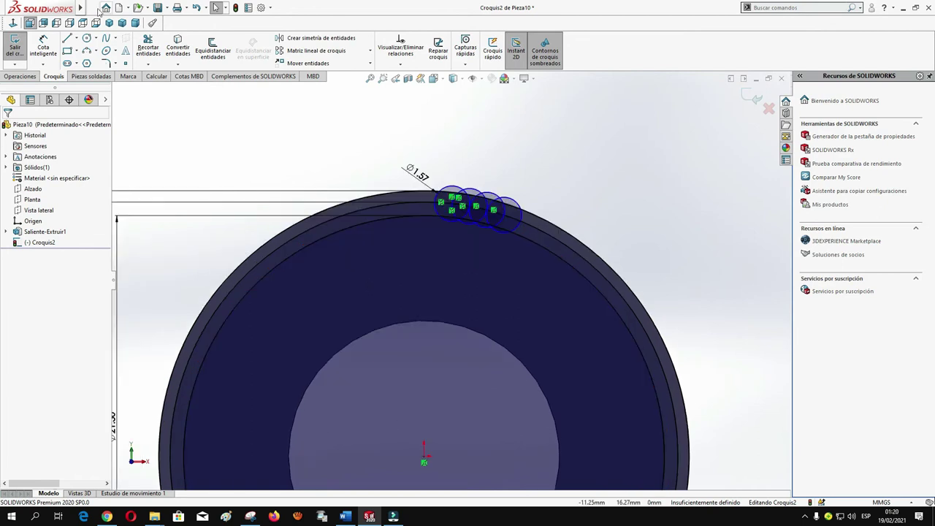
# Draw a construction line from the origin up to the tooth circles
pyautogui.click(77, 39)
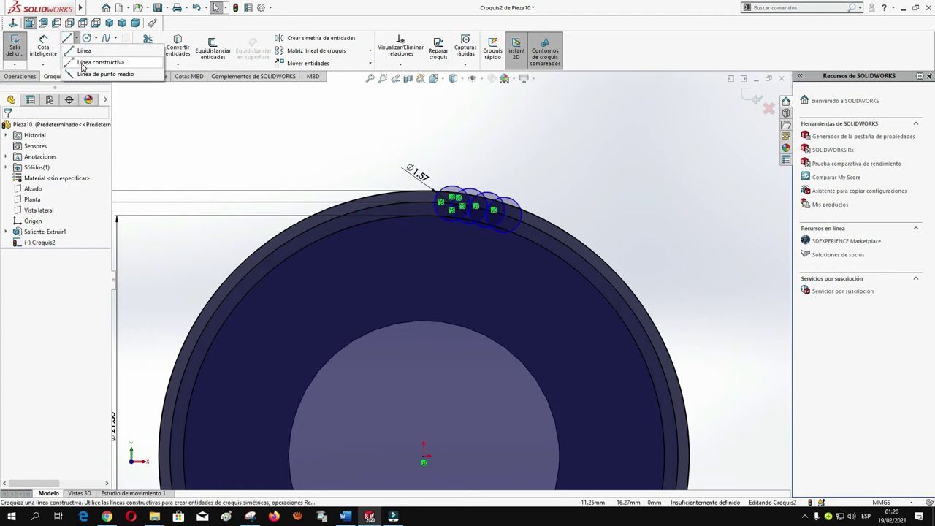
pyautogui.click(101, 62)
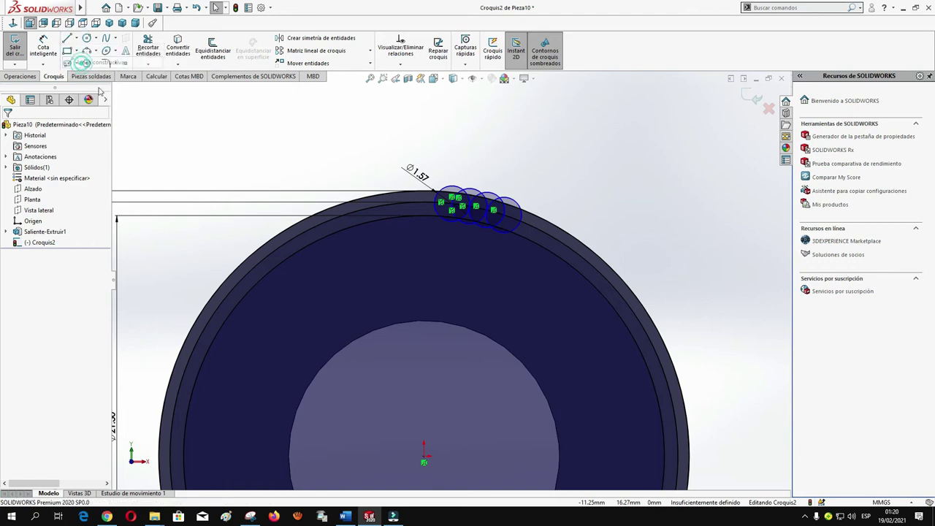
pyautogui.click(424, 459)
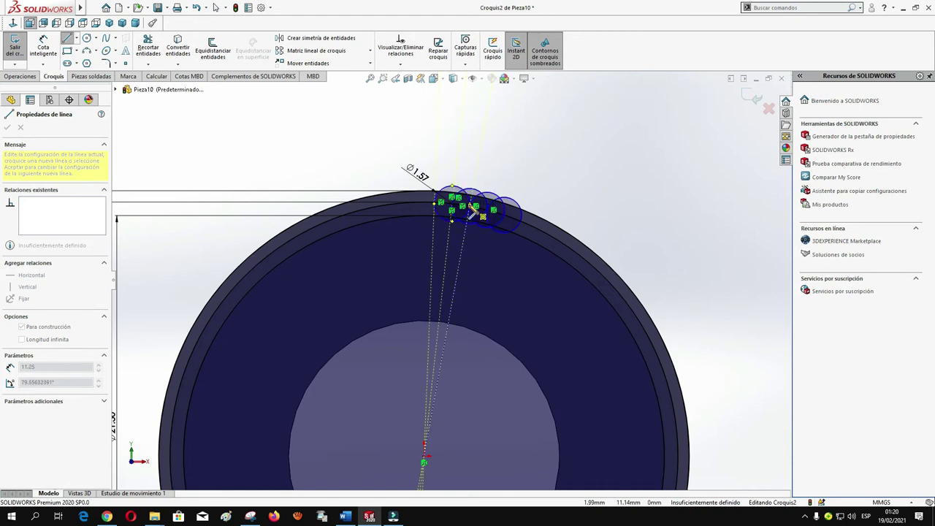
pyautogui.click(472, 212)
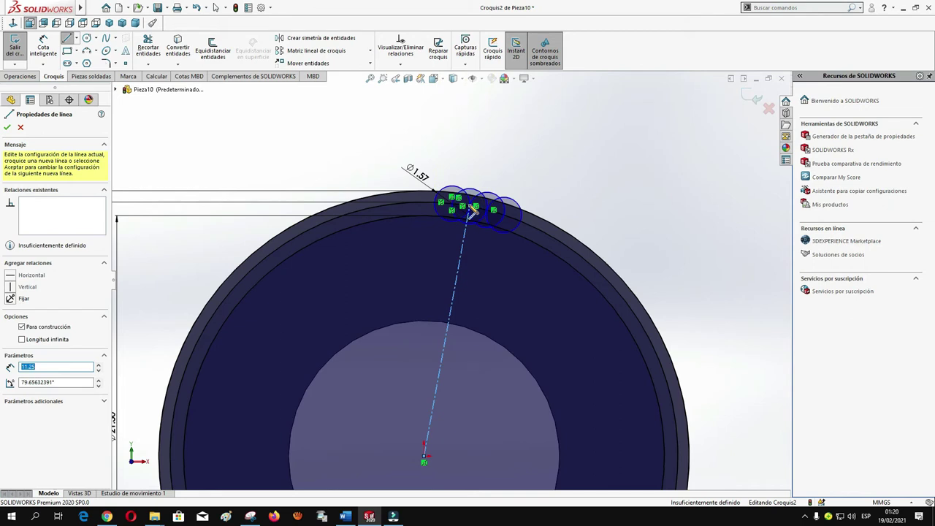
pyautogui.press('Escape')
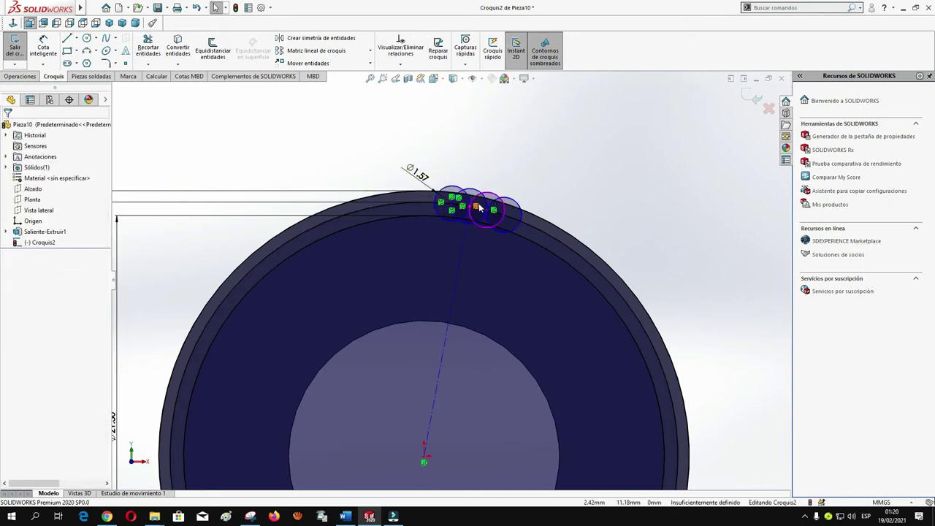
pyautogui.scroll(3, 483, 220)
pyautogui.scroll(-3, 494, 244)
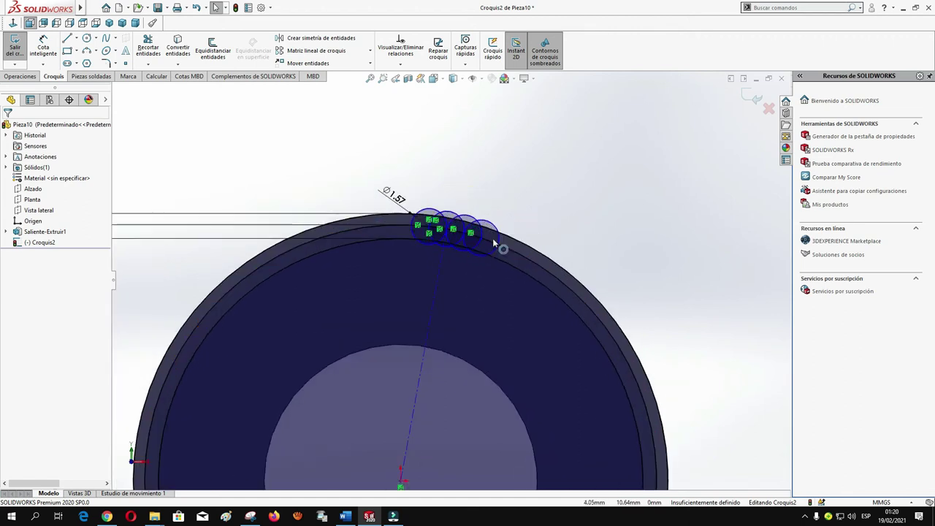
# Make the construction centreline vertical, fully defining Croquis2
pyautogui.click(435, 295)
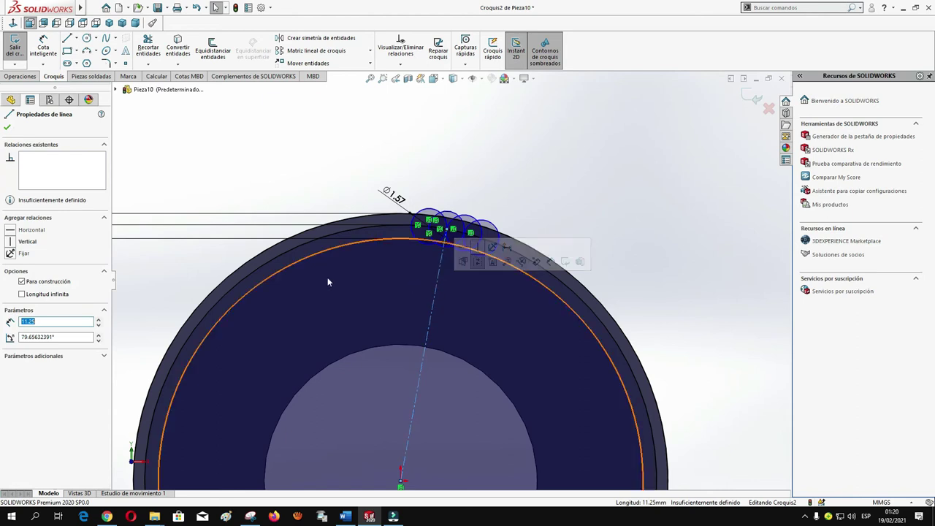
pyautogui.click(10, 242)
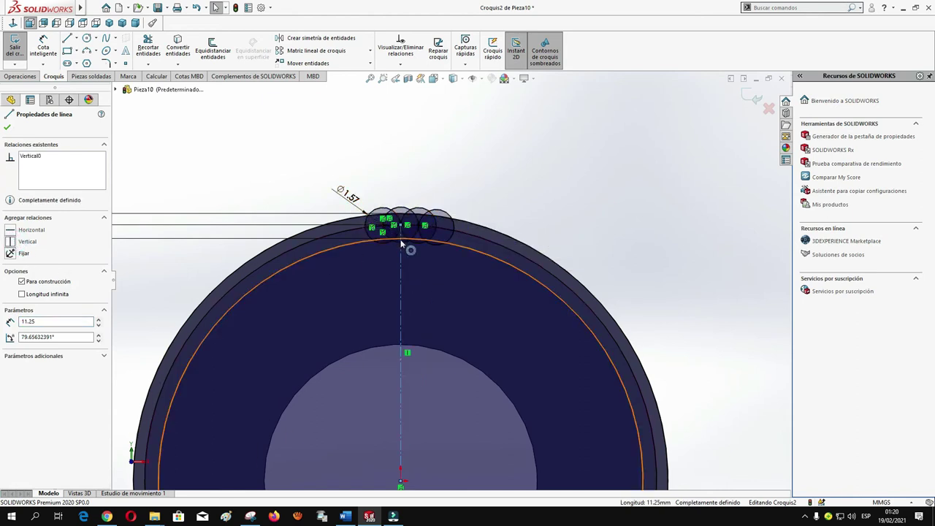
pyautogui.scroll(-2, 401, 245)
pyautogui.scroll(-2, 409, 252)
pyautogui.scroll(-2, 439, 272)
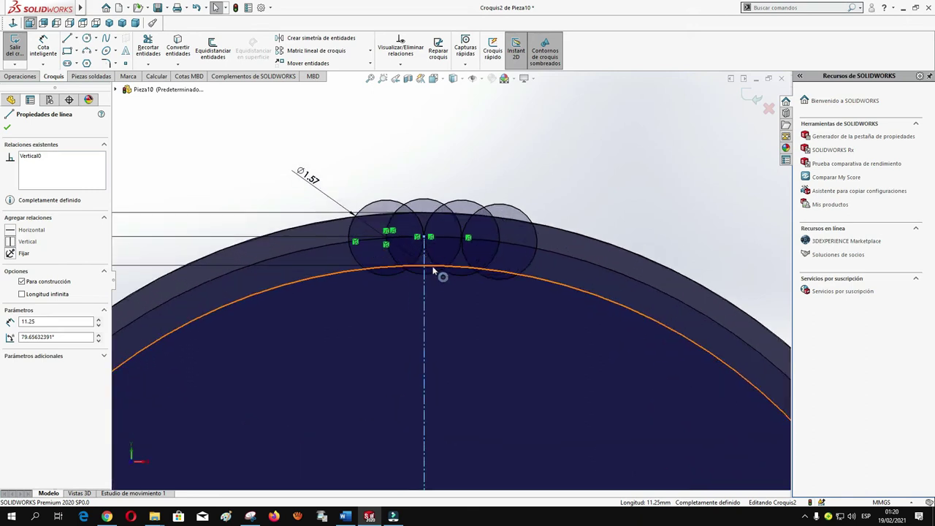
pyautogui.scroll(-2, 433, 277)
pyautogui.scroll(-2, 578, 270)
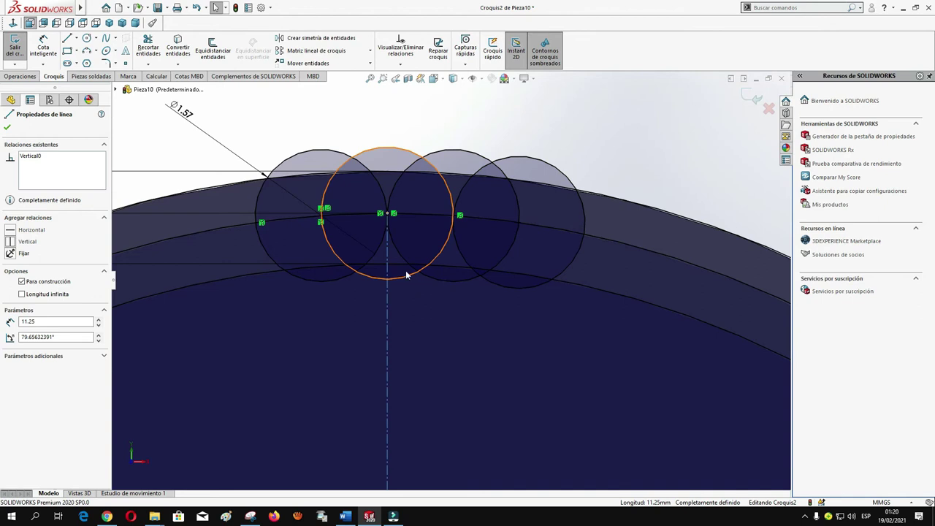
pyautogui.click(7, 129)
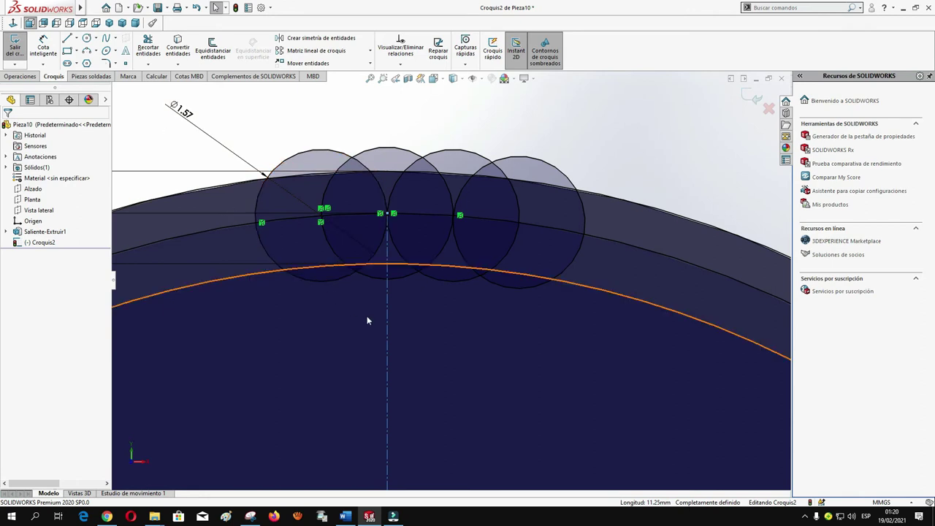
# Delete the vertical centreline, then Power Trim the upper circle arcs and the lower line between circles
pyautogui.click(387, 333)
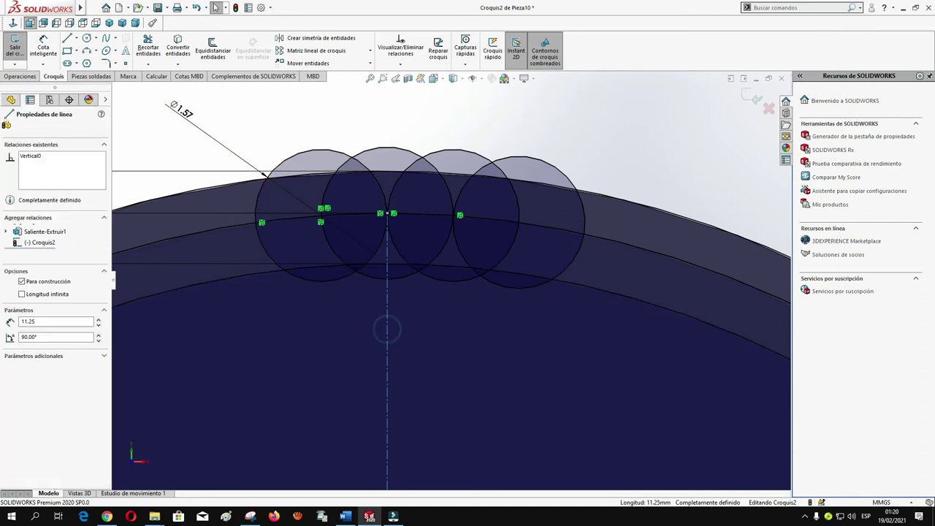
pyautogui.press('Delete')
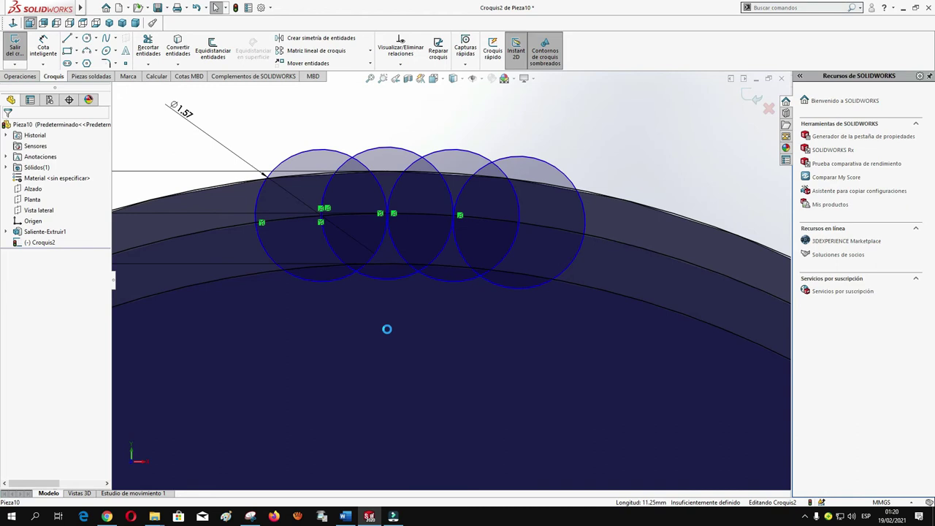
pyautogui.click(149, 50)
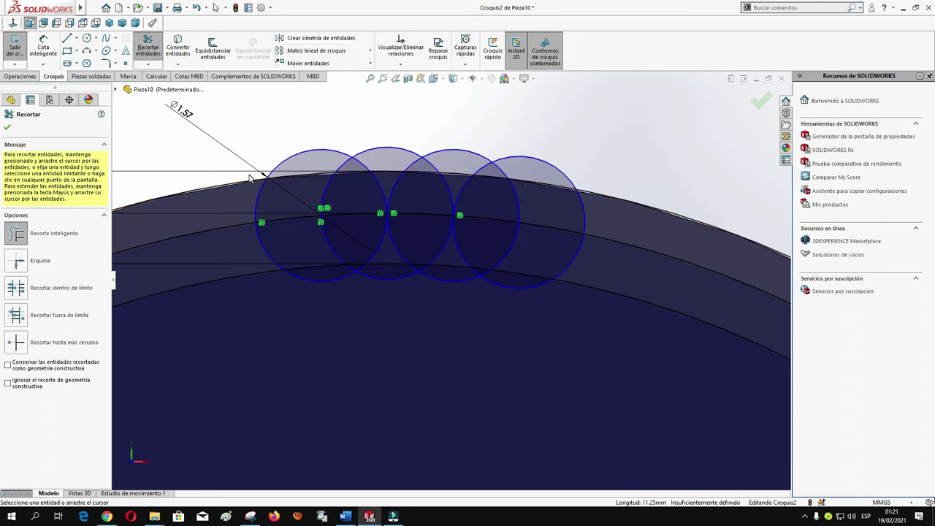
pyautogui.moveTo(250, 178)
pyautogui.mouseDown()
pyautogui.moveTo(566, 161)
pyautogui.moveTo(380, 154)
pyautogui.mouseUp()
pyautogui.moveTo(245, 192); pyautogui.dragTo(307, 236)
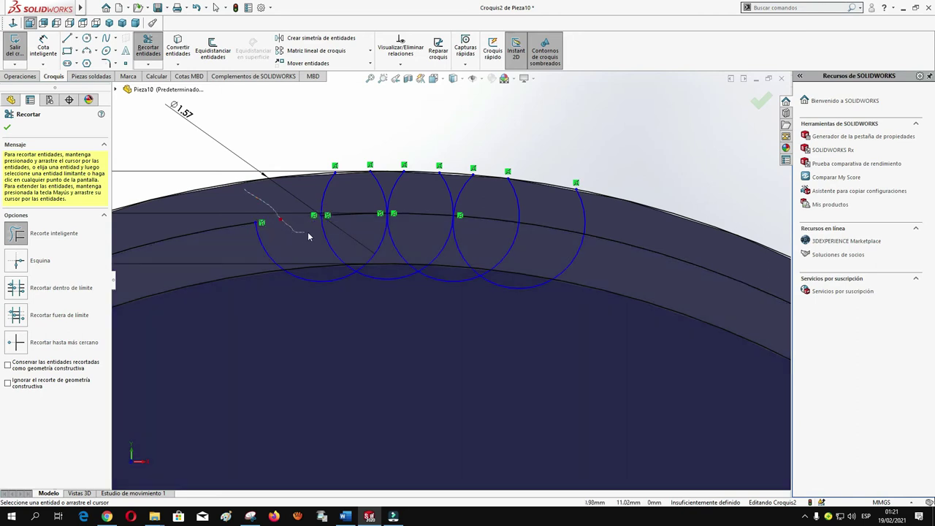
pyautogui.moveTo(381, 254)
pyautogui.mouseDown()
pyautogui.moveTo(413, 287)
pyautogui.moveTo(453, 273)
pyautogui.moveTo(476, 232)
pyautogui.moveTo(534, 178)
pyautogui.moveTo(648, 218)
pyautogui.moveTo(596, 287)
pyautogui.moveTo(489, 285)
pyautogui.moveTo(497, 252)
pyautogui.moveTo(524, 244)
pyautogui.mouseUp()
# Trim the remaining crossed lines, the left and right arcs and the bottom V lines into a U-shaped gap
pyautogui.moveTo(581, 253)
pyautogui.mouseDown()
pyautogui.moveTo(589, 233)
pyautogui.moveTo(483, 282)
pyautogui.moveTo(478, 265)
pyautogui.mouseUp()
pyautogui.moveTo(269, 227)
pyautogui.mouseDown()
pyautogui.moveTo(264, 281)
pyautogui.moveTo(316, 258)
pyautogui.moveTo(343, 276)
pyautogui.moveTo(353, 259)
pyautogui.moveTo(374, 268)
pyautogui.mouseUp()
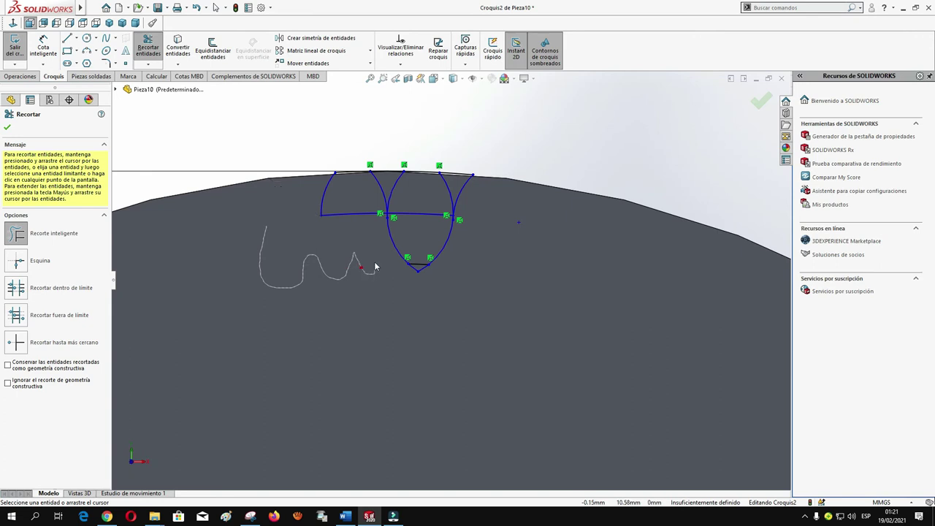
pyautogui.moveTo(361, 217)
pyautogui.mouseDown()
pyautogui.moveTo(324, 190)
pyautogui.moveTo(352, 169)
pyautogui.mouseUp()
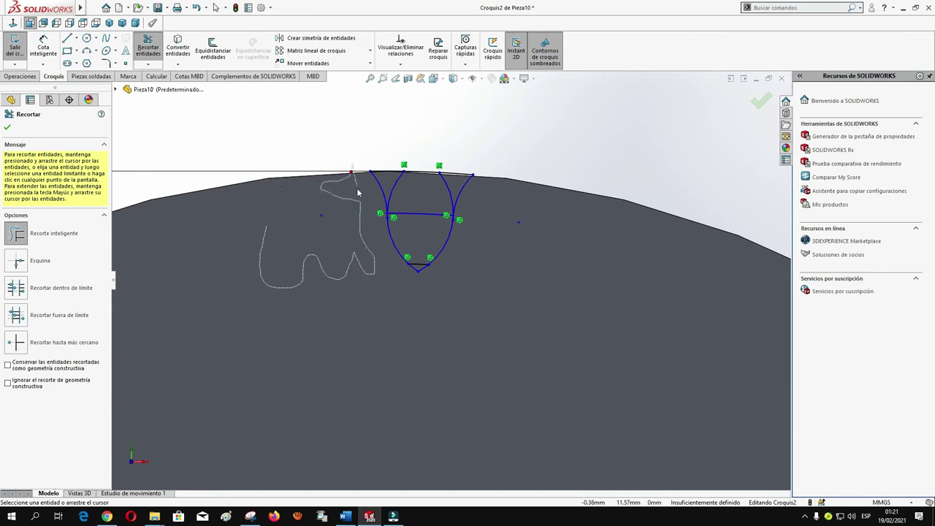
pyautogui.moveTo(358, 205); pyautogui.dragTo(358, 228)
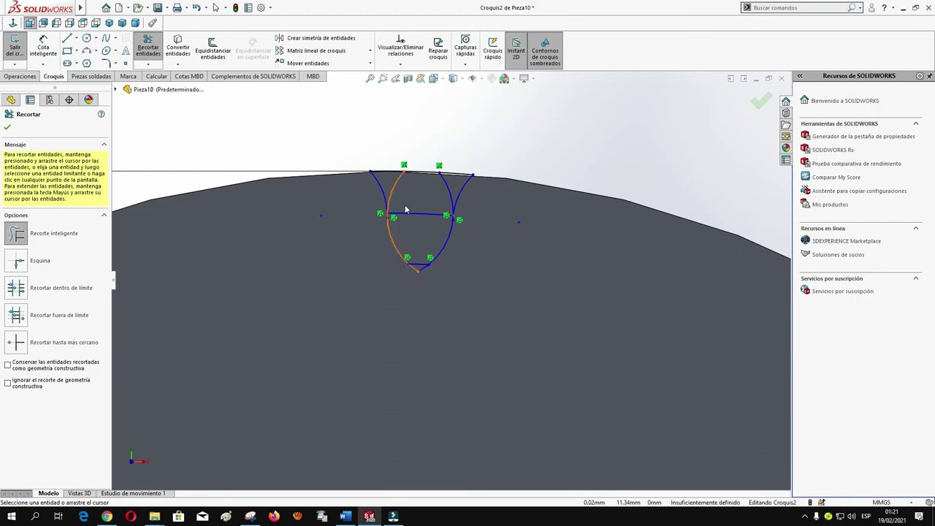
pyautogui.scroll(-2, 433, 197)
pyautogui.scroll(-2, 433, 196)
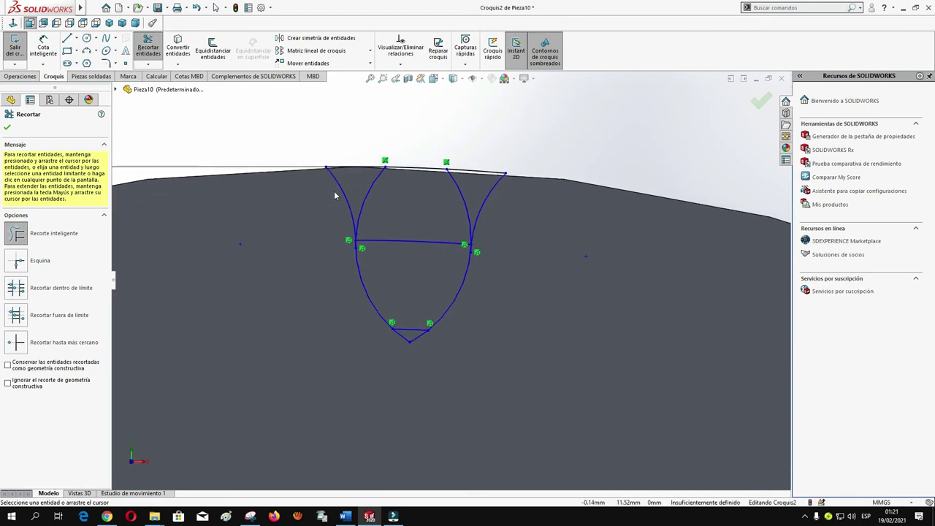
pyautogui.moveTo(361, 179); pyautogui.dragTo(441, 201)
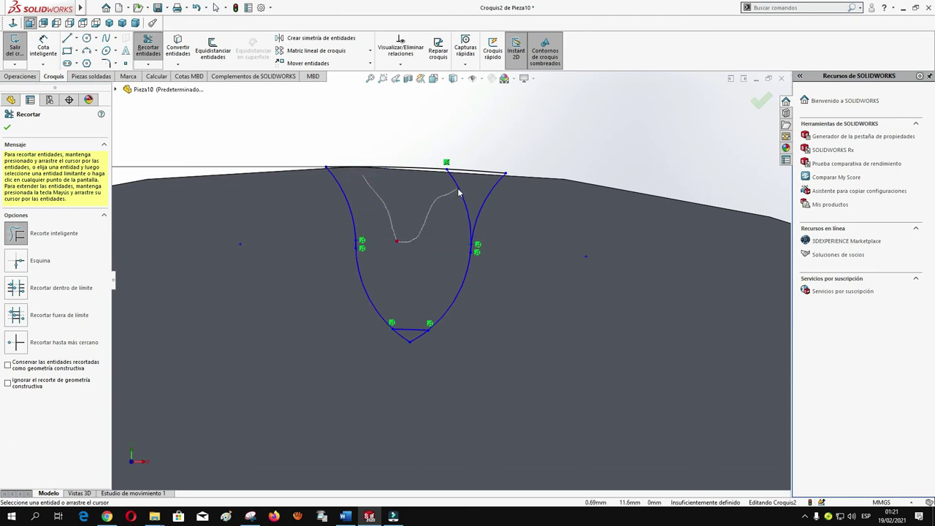
pyautogui.moveTo(441, 201); pyautogui.dragTo(469, 192)
pyautogui.moveTo(391, 341); pyautogui.dragTo(433, 340)
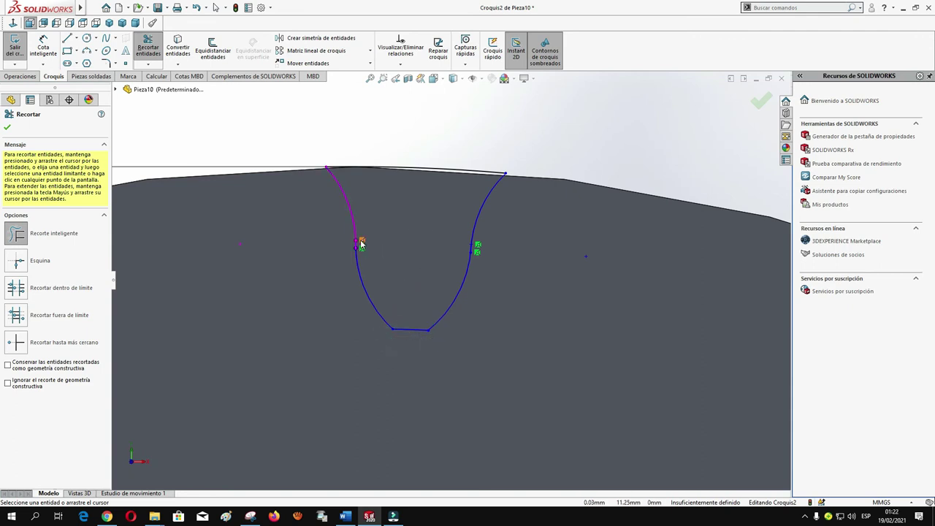
# Zoom in and trim the excess geometry and duplicate line beside the tooth curve
pyautogui.scroll(-2, 364, 251)
pyautogui.scroll(-2, 367, 249)
pyautogui.scroll(-2, 376, 249)
pyautogui.scroll(-2, 380, 252)
pyautogui.scroll(-1, 387, 256)
pyautogui.scroll(-2, 394, 254)
pyautogui.scroll(-2, 397, 256)
pyautogui.scroll(-2, 398, 263)
pyautogui.scroll(-2, 395, 281)
pyautogui.scroll(-1, 393, 289)
pyautogui.moveTo(393, 284); pyautogui.dragTo(367, 309)
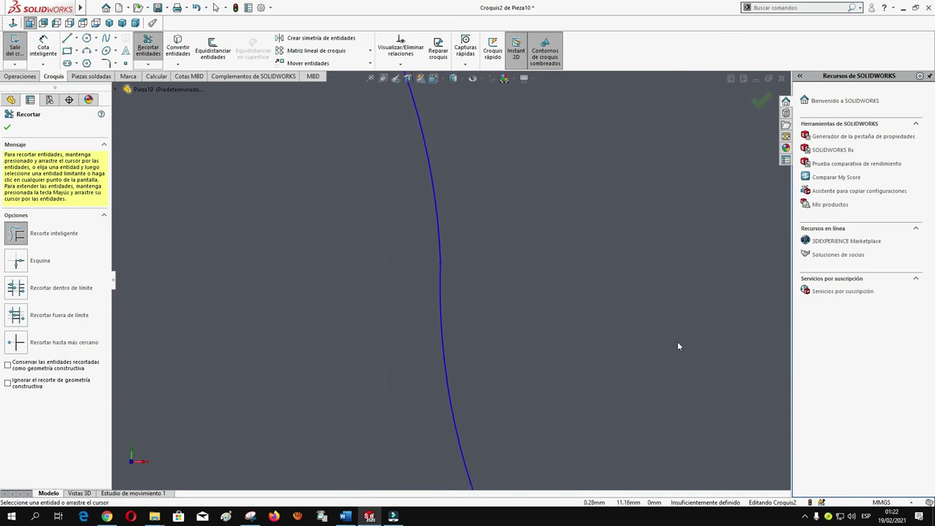
pyautogui.scroll(-3, 671, 310)
pyautogui.scroll(-2, 654, 301)
pyautogui.scroll(-2, 633, 292)
pyautogui.scroll(-2, 564, 317)
pyautogui.scroll(-1, 548, 306)
pyautogui.scroll(-1, 533, 294)
pyautogui.scroll(-1, 525, 289)
pyautogui.scroll(-1, 483, 278)
pyautogui.moveTo(451, 277); pyautogui.dragTo(426, 252)
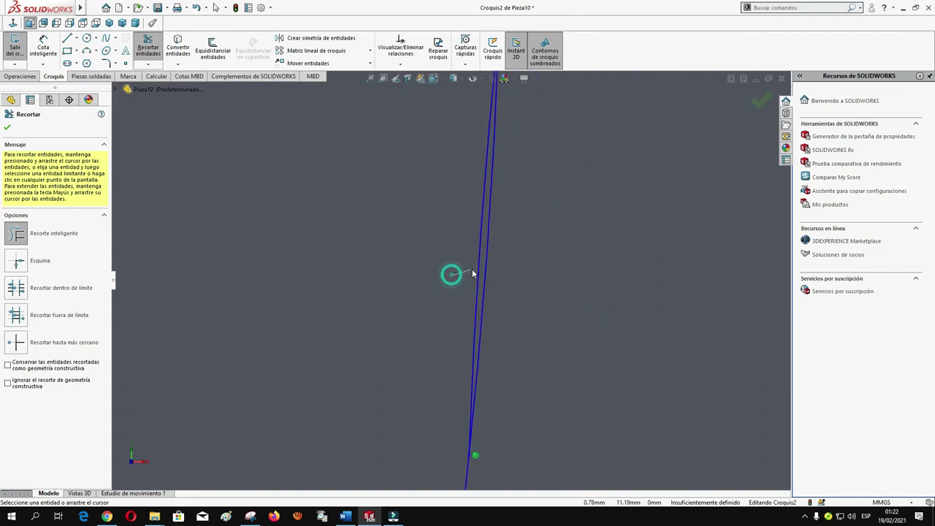
# Fit the whole ring in view, flip to the opposite side, and switch to the Isometric view
pyautogui.scroll(1, 422, 248)
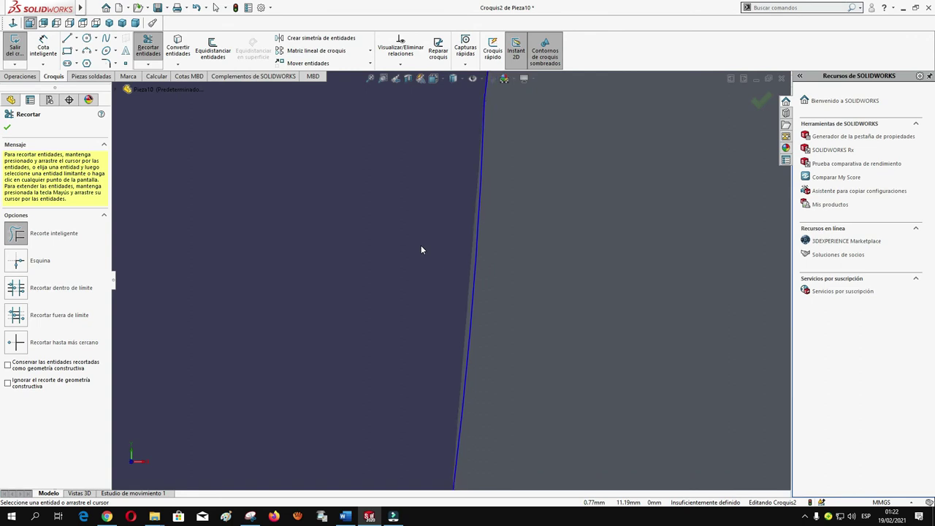
pyautogui.scroll(2, 421, 245)
pyautogui.scroll(1, 420, 245)
pyautogui.scroll(1, 336, 240)
pyautogui.scroll(1, 329, 244)
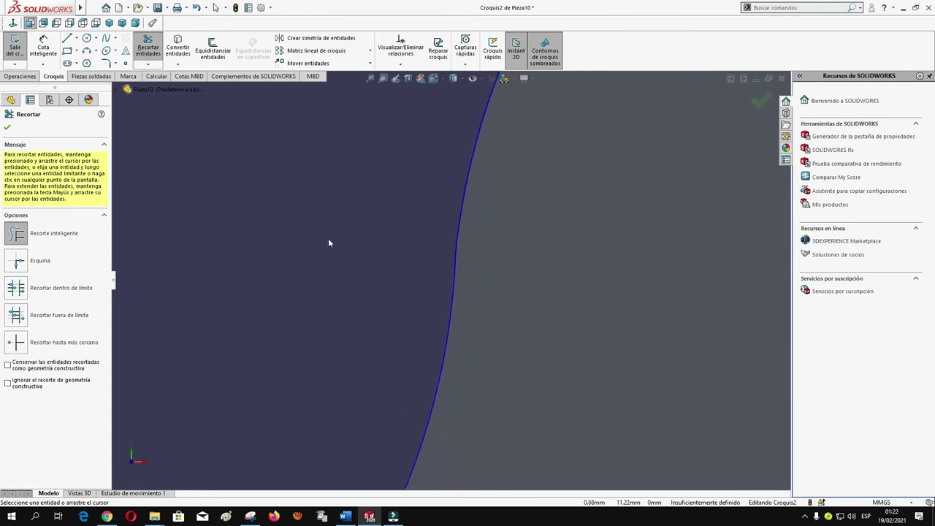
pyautogui.scroll(2, 329, 243)
pyautogui.scroll(1, 328, 242)
pyautogui.scroll(1, 329, 242)
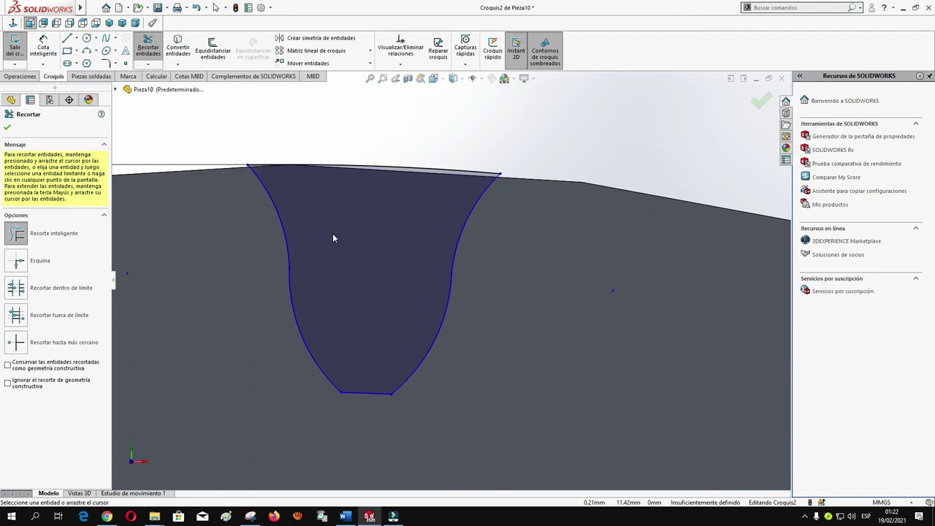
pyautogui.press('f')
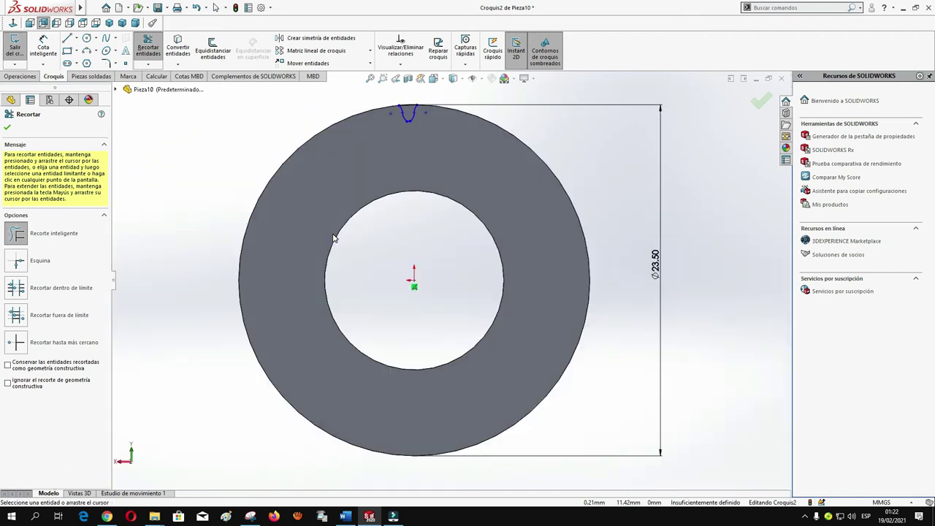
pyautogui.hotkey('ctrl', '1')
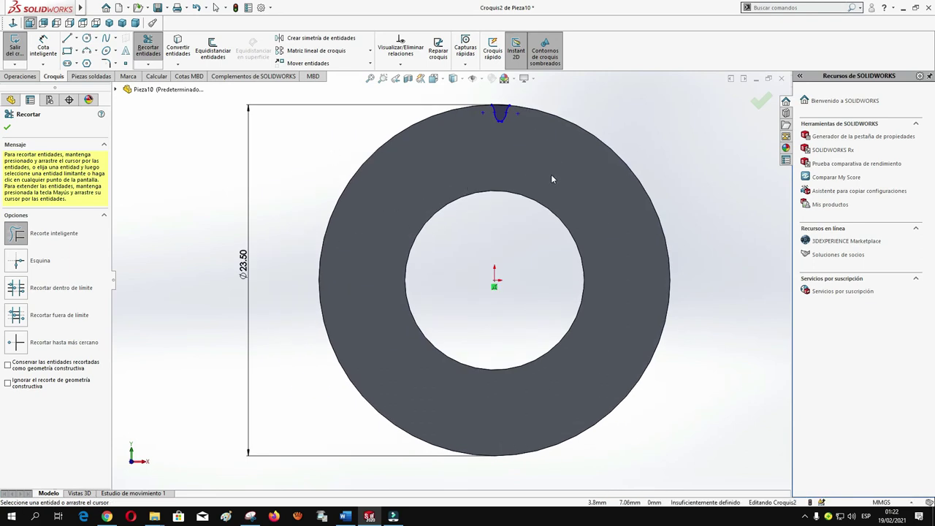
pyautogui.hotkey('ctrl', '7')
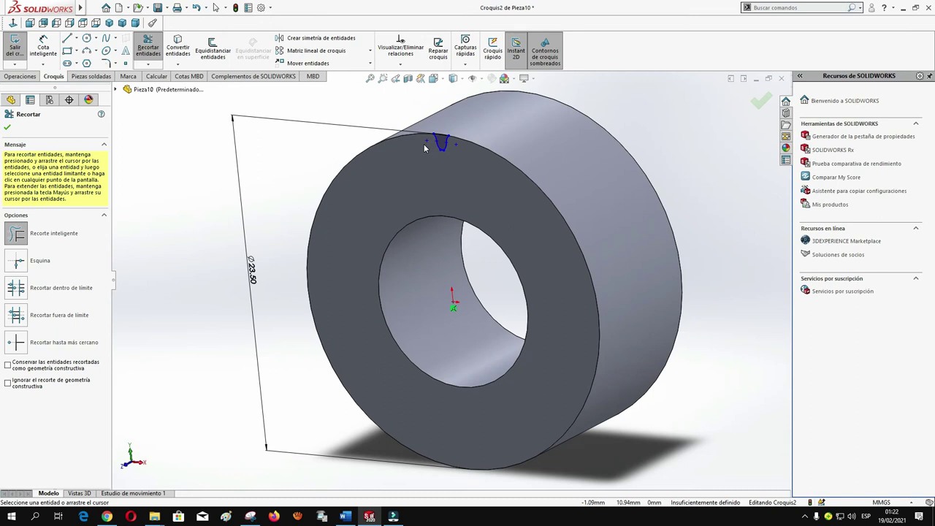
# Cut-extrude the tooth-gap sketch with end condition Por todo, creating Cortar-Extruir1 through the ring
pyautogui.click(20, 77)
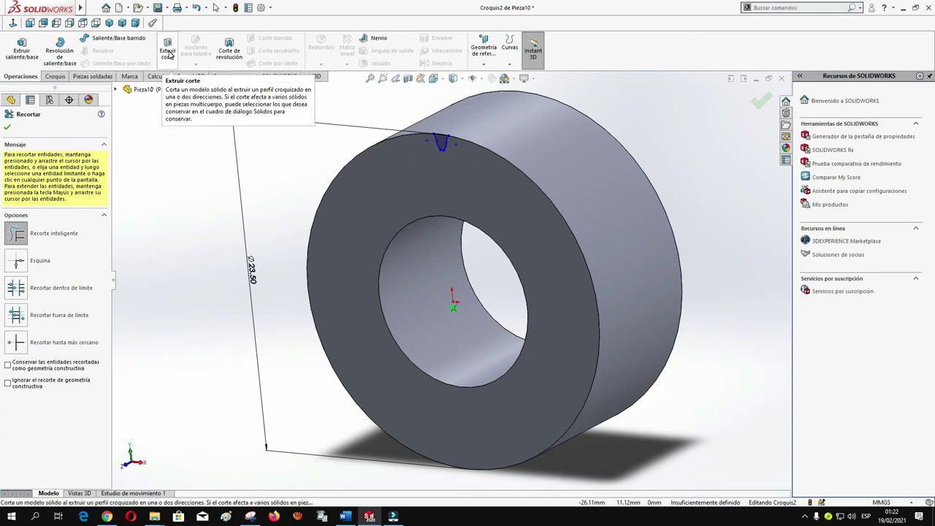
pyautogui.click(168, 52)
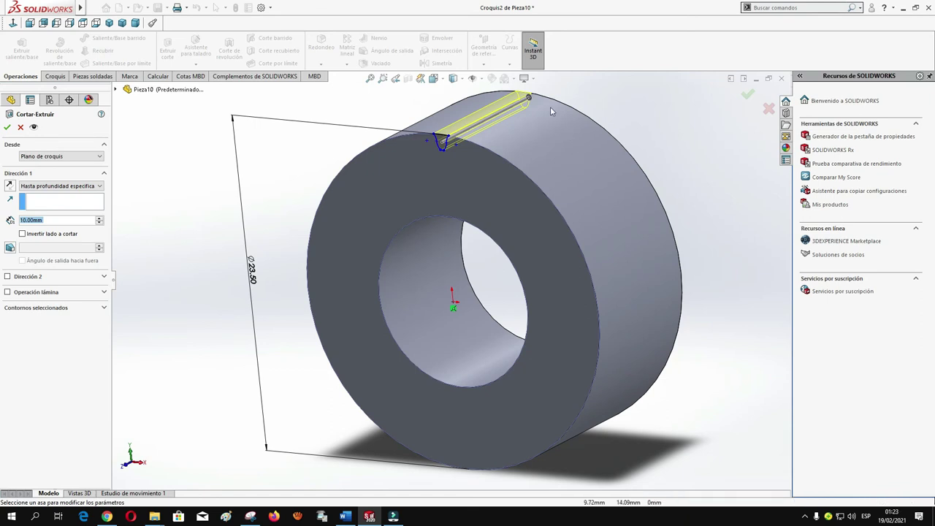
pyautogui.moveTo(528, 97); pyautogui.dragTo(551, 98)
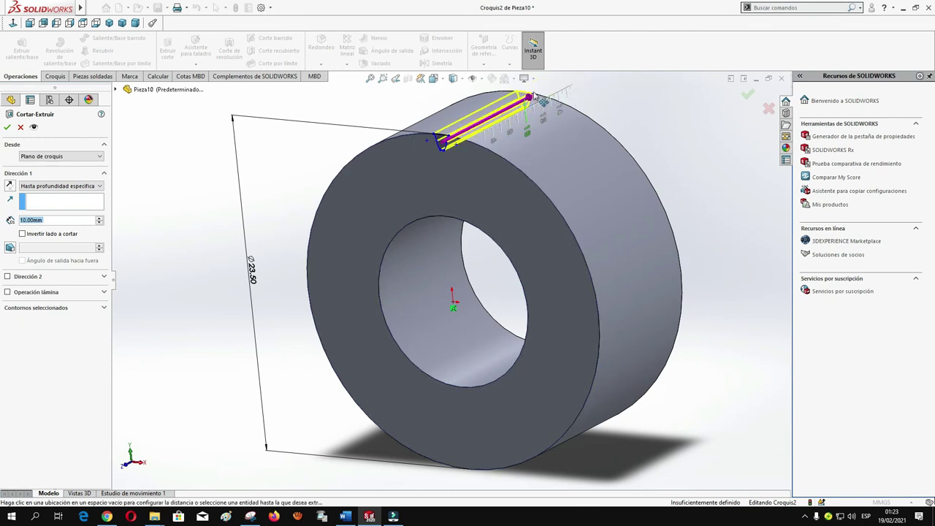
pyautogui.moveTo(551, 97); pyautogui.dragTo(553, 87)
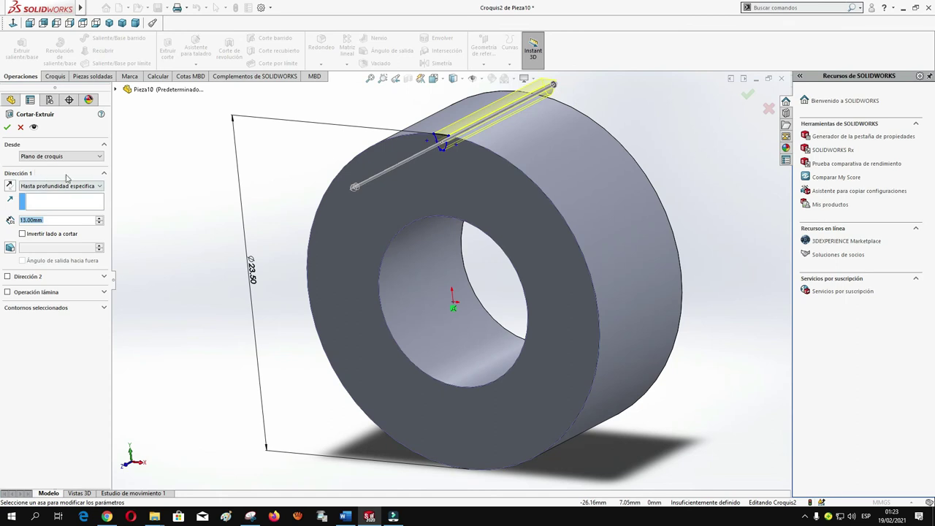
pyautogui.click(101, 187)
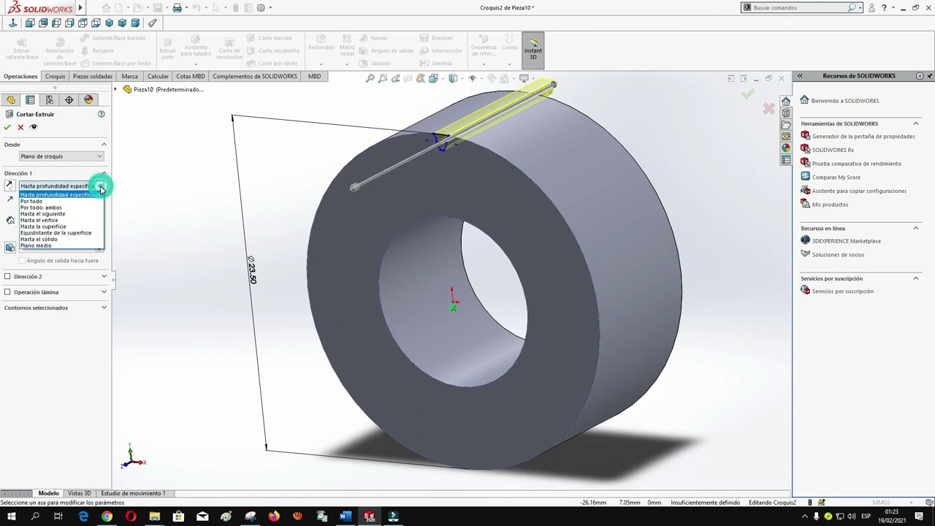
pyautogui.click(32, 201)
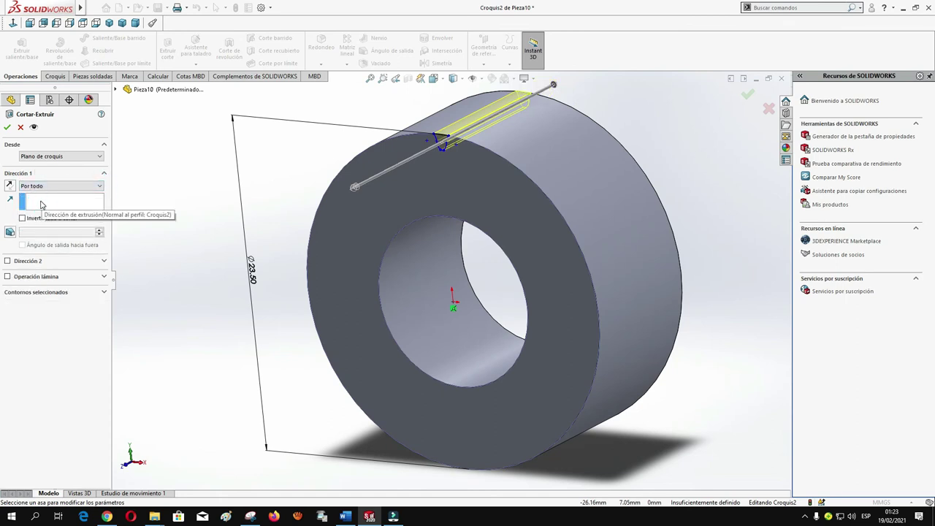
pyautogui.click(7, 129)
pyautogui.click(7, 129)
pyautogui.moveTo(269, 329)
pyautogui.mouseDown(button='middle')
pyautogui.moveTo(309, 324)
pyautogui.moveTo(319, 300)
pyautogui.moveTo(307, 305)
pyautogui.moveTo(309, 292)
pyautogui.moveTo(307, 303)
pyautogui.mouseUp(button='middle')
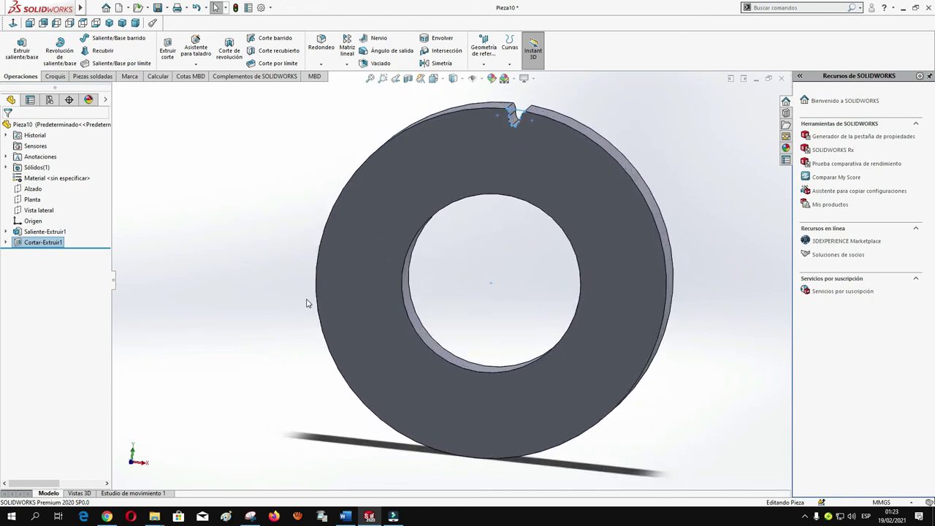
# Make a circular pattern of the cut around the inner circular edge: 45 instances at 8° spacing
pyautogui.click(348, 65)
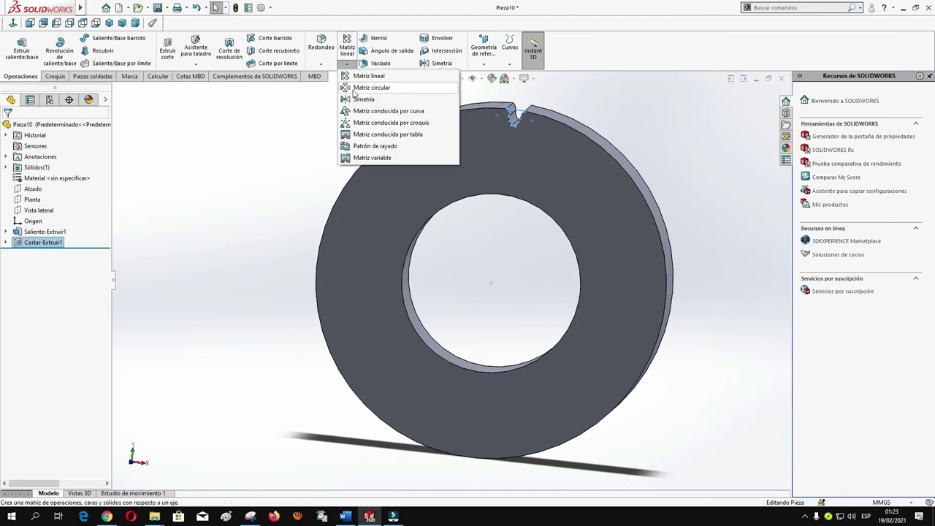
pyautogui.click(371, 88)
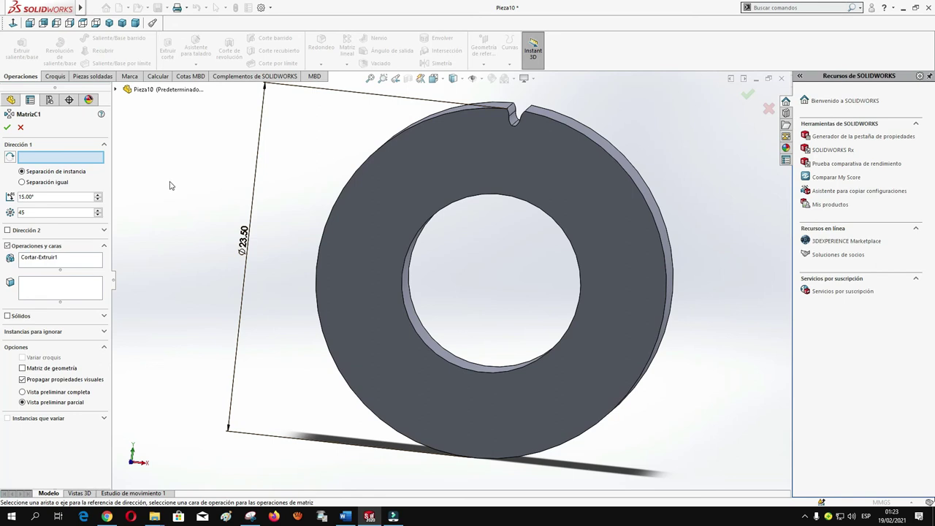
pyautogui.click(476, 199)
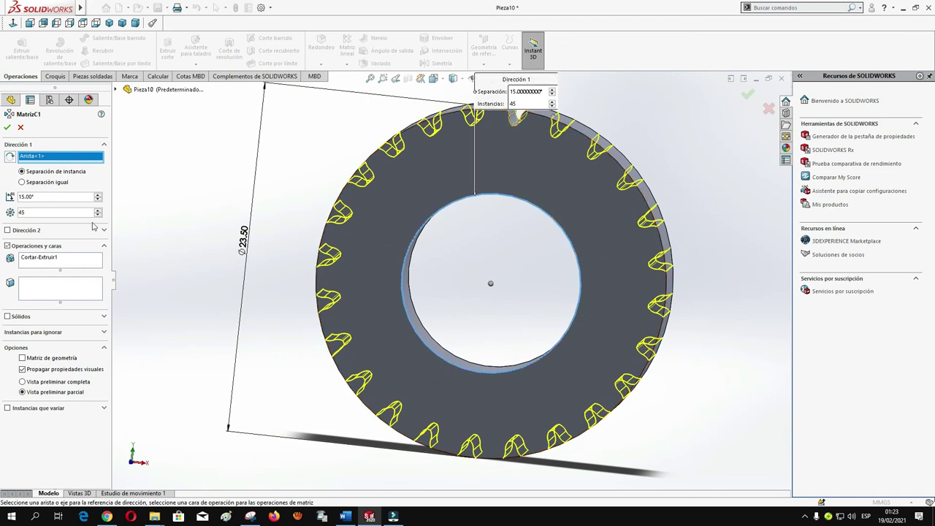
pyautogui.doubleClick(29, 212)
pyautogui.write('45')
pyautogui.moveTo(18, 198); pyautogui.dragTo(46, 200)
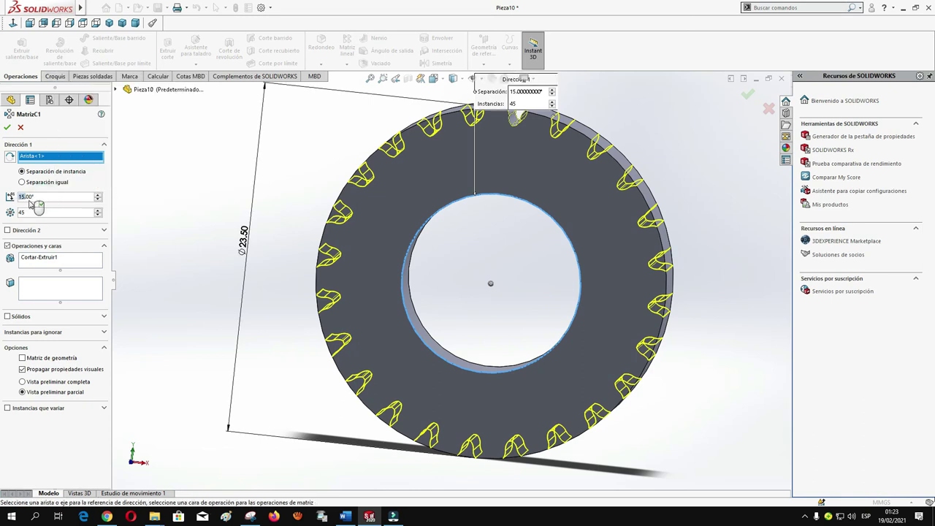
pyautogui.write('8')
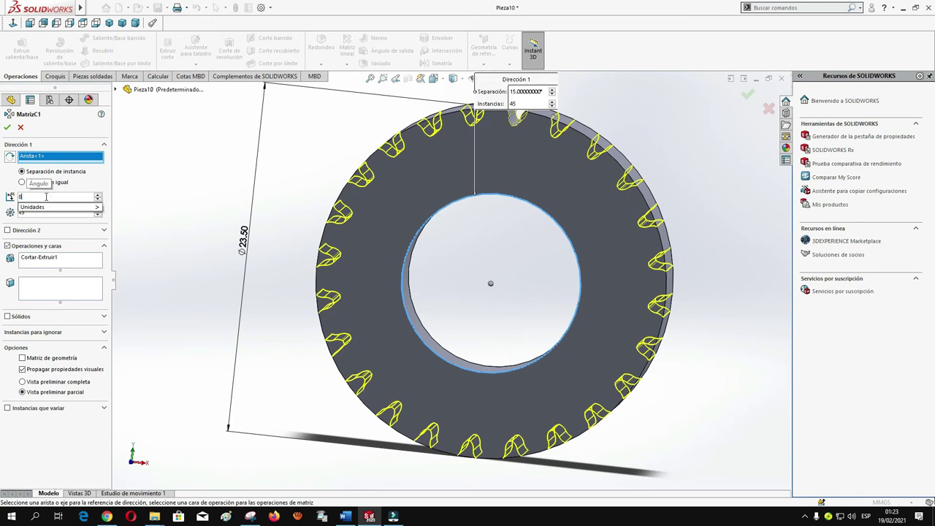
pyautogui.press('Return')
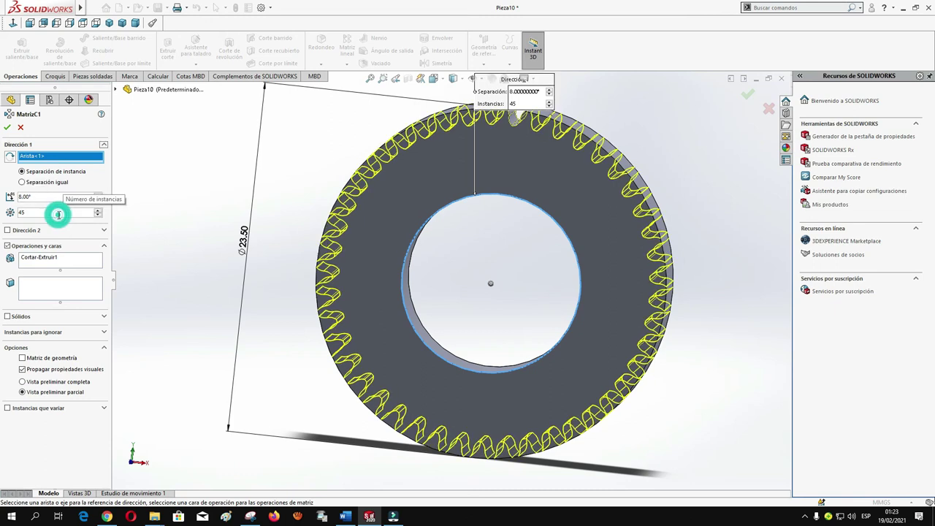
pyautogui.click(7, 127)
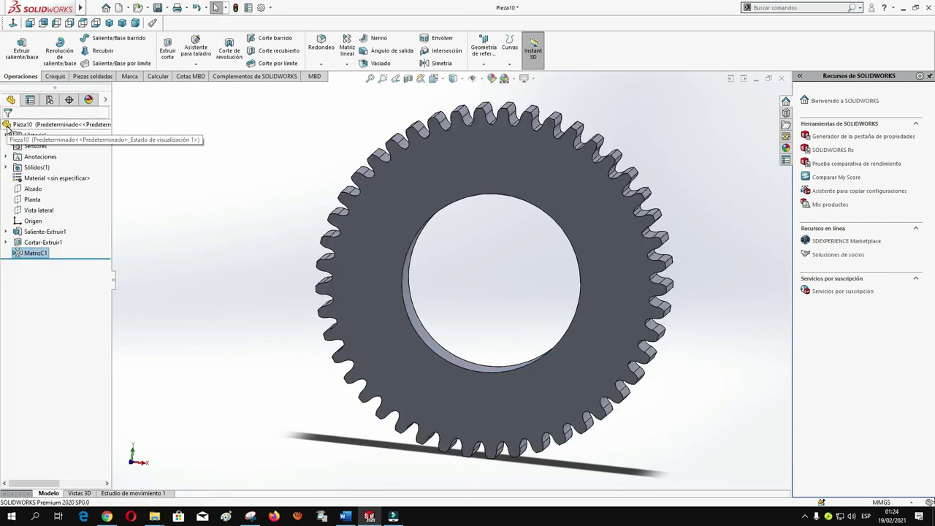
# Orbit the finished gear, then choose Grabadora abierta from the recorder's tray icon menu
pyautogui.scroll(-2, 327, 214)
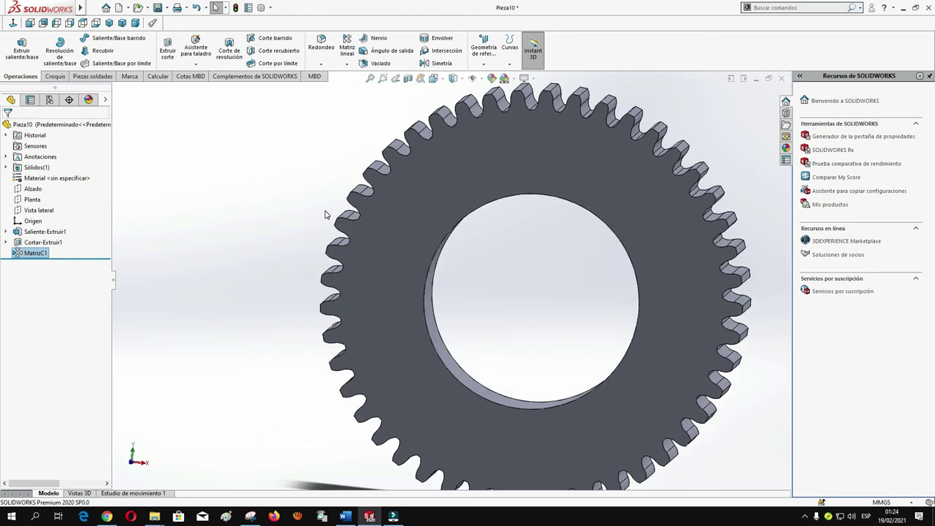
pyautogui.scroll(3, 344, 217)
pyautogui.moveTo(344, 214)
pyautogui.mouseDown(button='middle')
pyautogui.moveTo(298, 266)
pyautogui.moveTo(328, 211)
pyautogui.moveTo(355, 196)
pyautogui.moveTo(314, 266)
pyautogui.moveTo(301, 242)
pyautogui.mouseUp(button='middle')
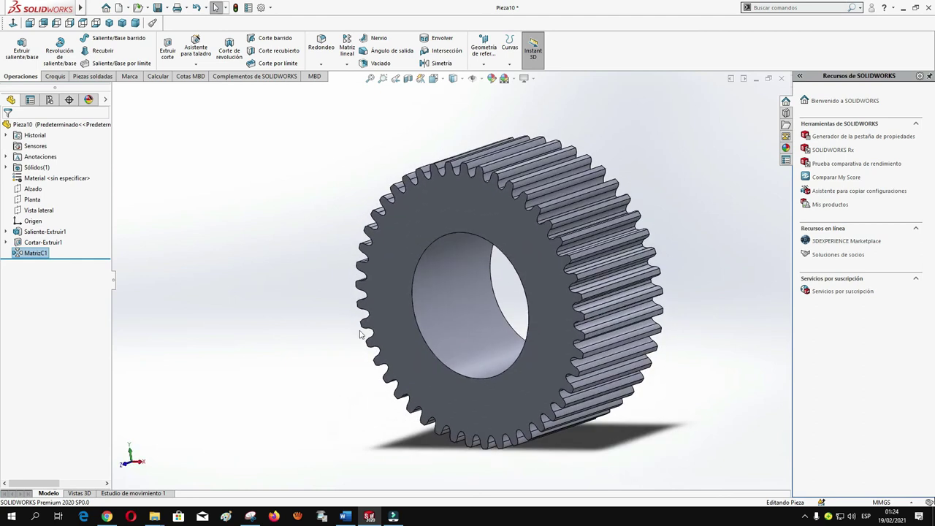
pyautogui.click(806, 516)
pyautogui.rightClick(777, 498)
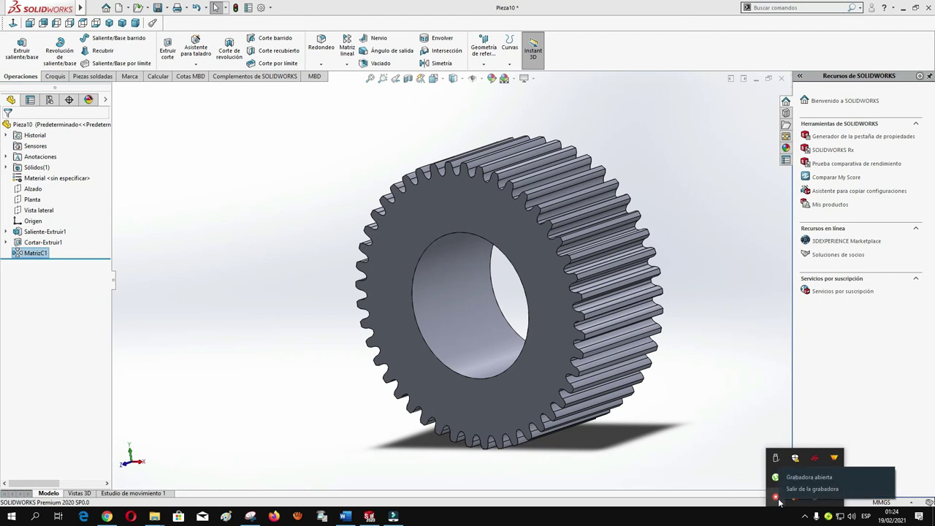
pyautogui.click(804, 477)
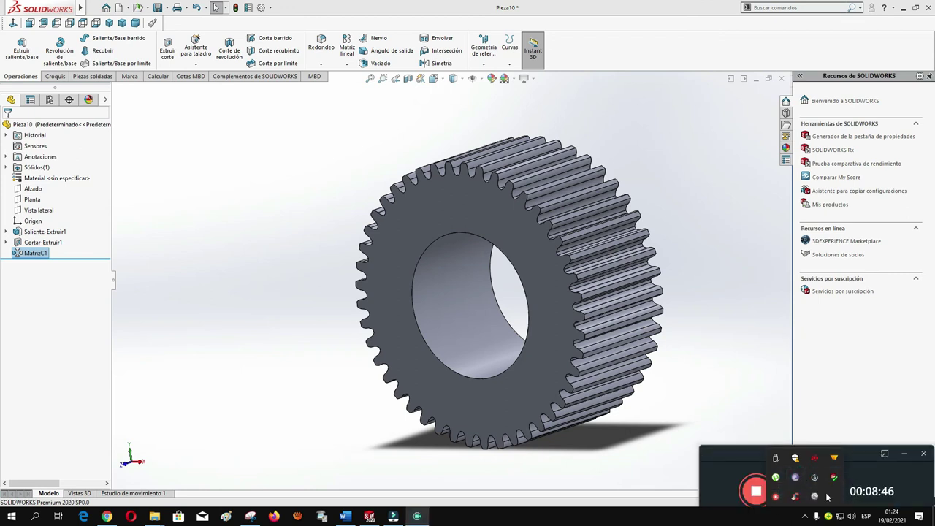